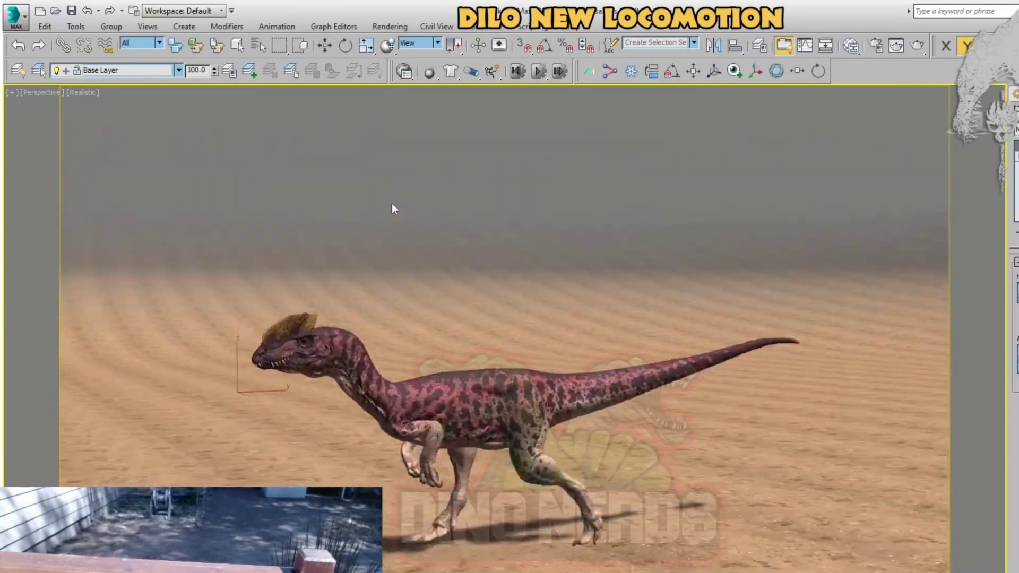
# Make Left the active animation layer and go to frame 50 with the left foot controller's Move tool active.
pyautogui.click(378, 257)
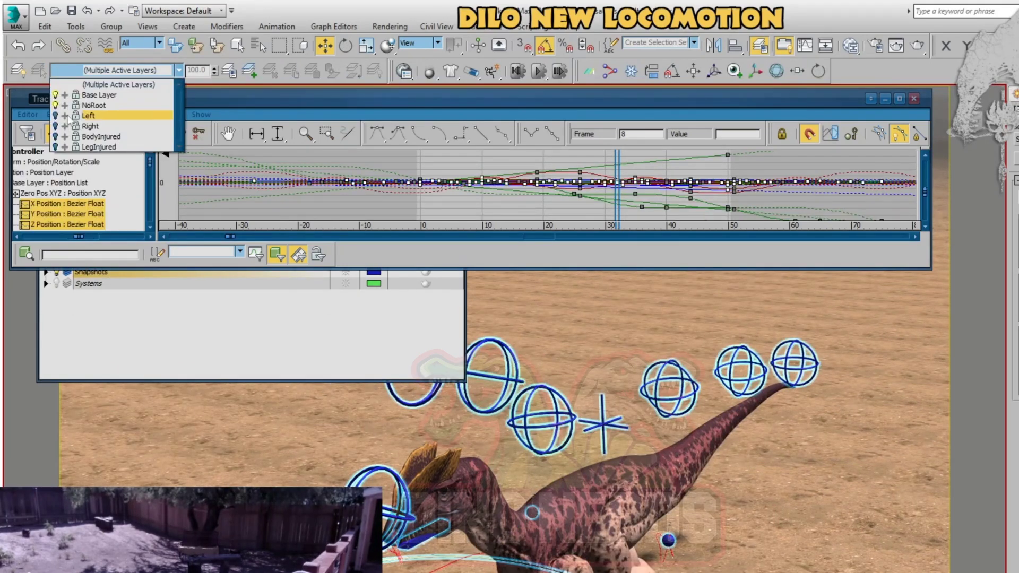
pyautogui.click(89, 115)
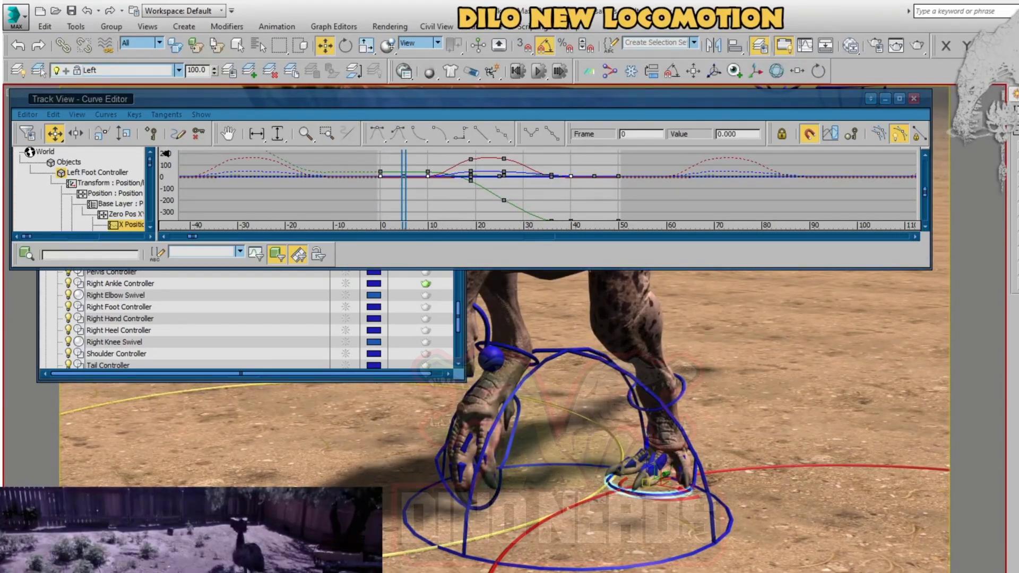
pyautogui.moveTo(404, 223); pyautogui.dragTo(617, 223)
pyautogui.press('w')
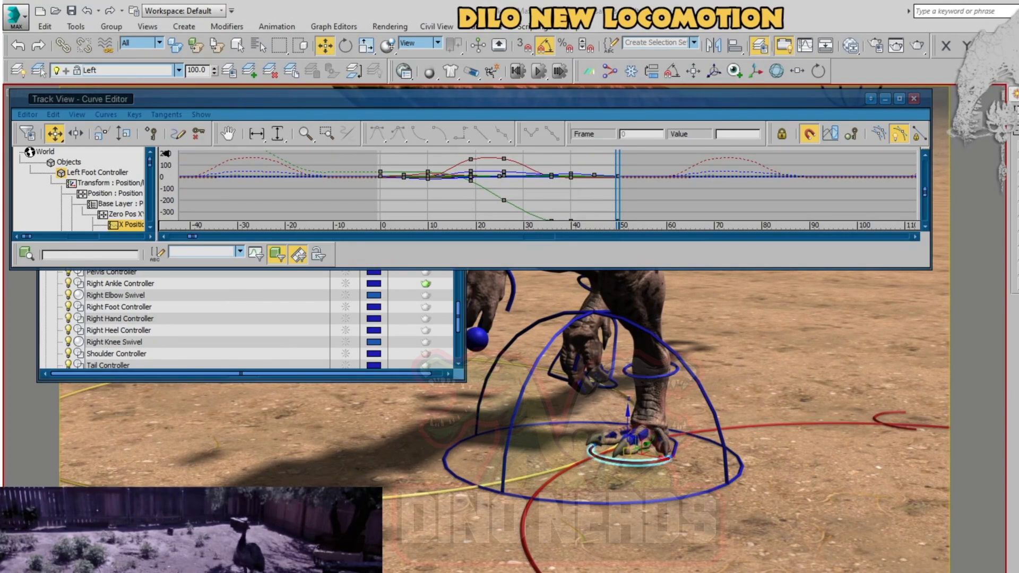
# Adjust the right foot controller's position on the Left layer and close the Curve Editor.
pyautogui.press('/')
pyautogui.click(469, 456)
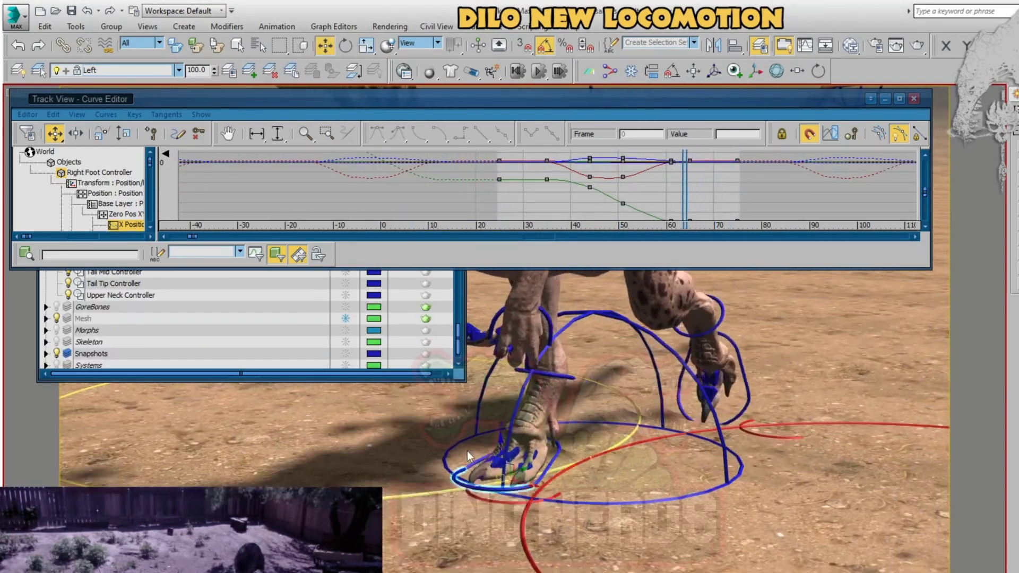
pyautogui.scroll(5, 636, 456)
pyautogui.hotkey('alt', 'a')
pyautogui.click(805, 508)
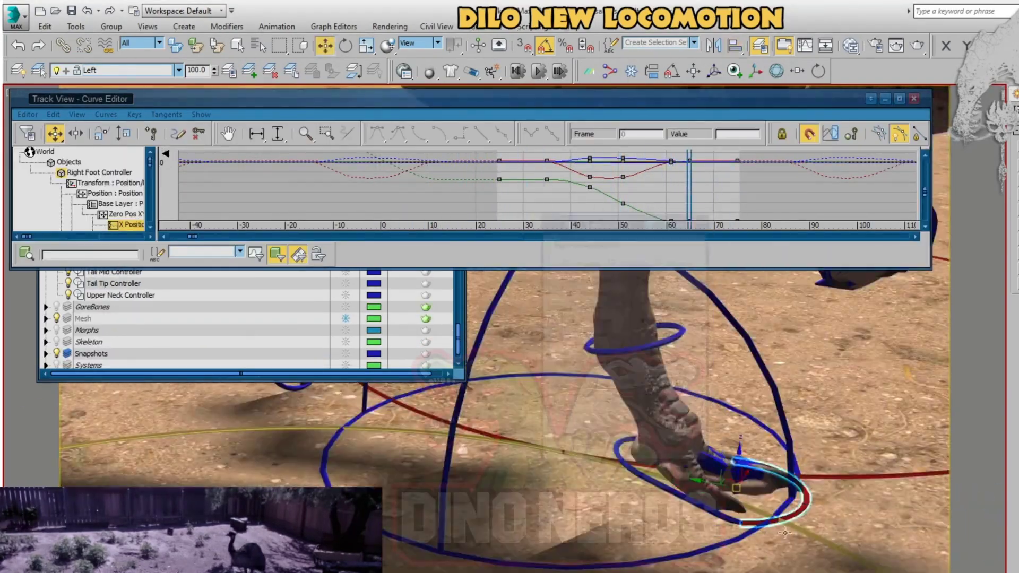
pyautogui.press('Return')
pyautogui.click(913, 99)
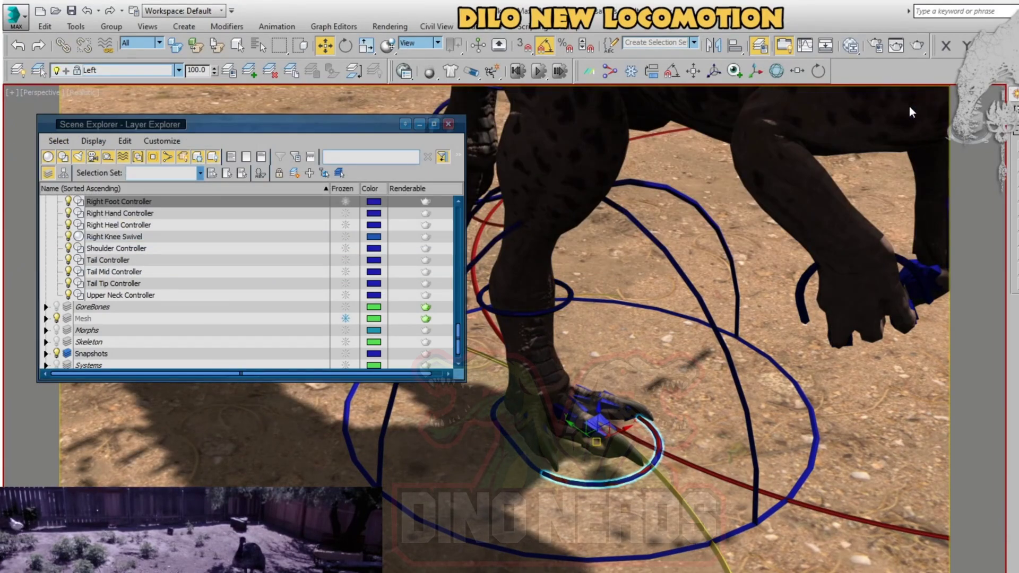
# Rotate the master controller to 7.5 at frame 50 on the Left layer and show its rotation curves in the Curve Editor.
pyautogui.scroll(-8, 636, 371)
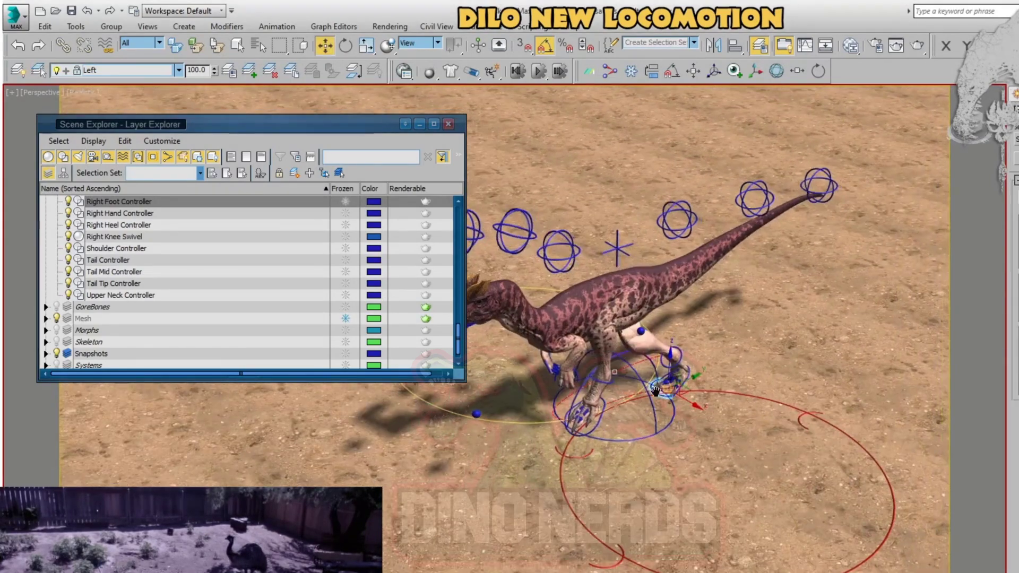
pyautogui.scroll(5, 613, 413)
pyautogui.keyDown('alt'); pyautogui.moveTo(613, 413); pyautogui.dragTo(719, 324, button='middle'); pyautogui.keyUp('alt')
pyautogui.click(719, 323)
pyautogui.press('e')
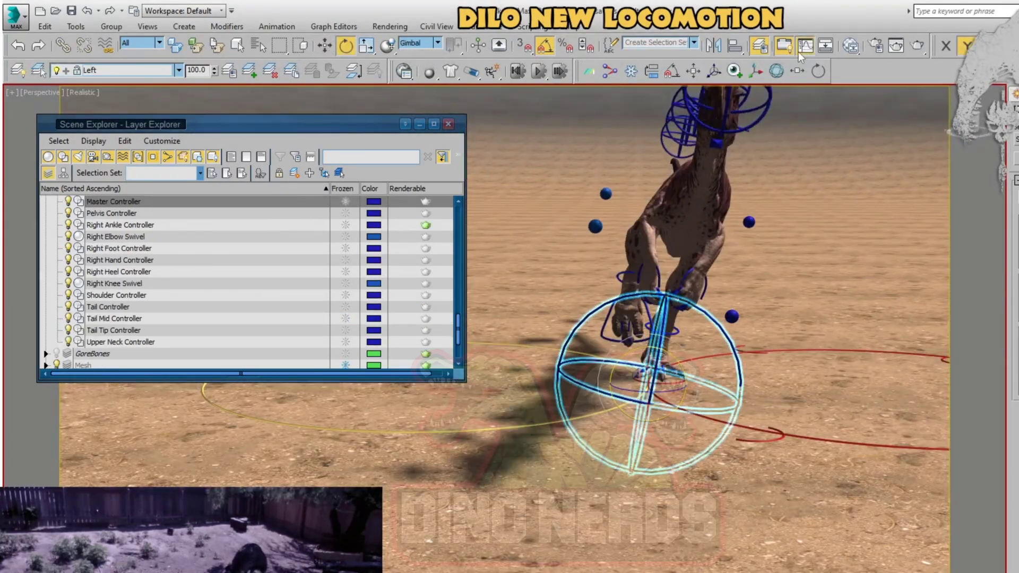
pyautogui.click(804, 45)
pyautogui.scroll(-5, 637, 371)
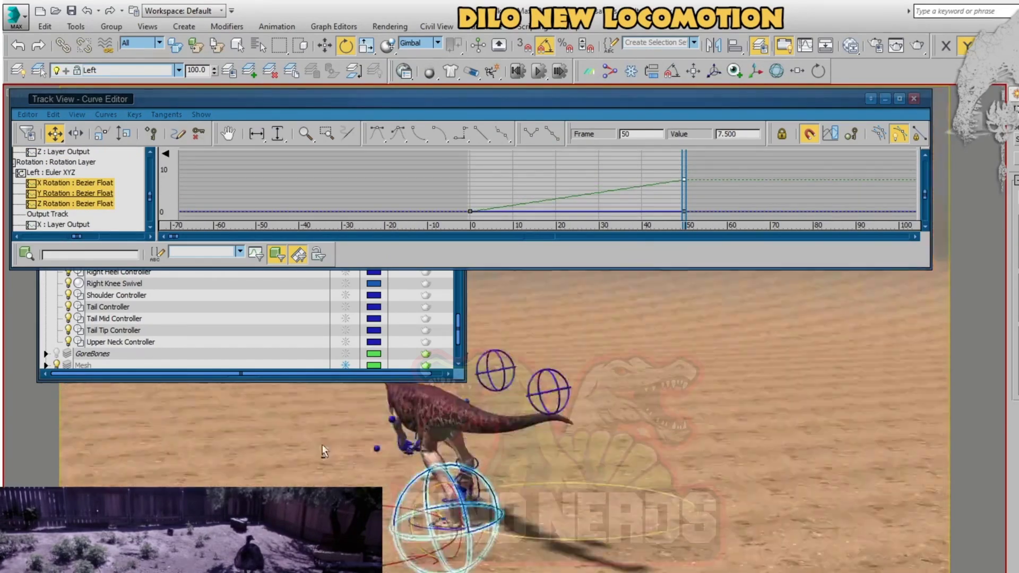
# Examine the right foot controller's position curves and its contact with the ground at close range.
pyautogui.click(392, 415)
pyautogui.scroll(6, 393, 415)
pyautogui.scroll(-6, 610, 425)
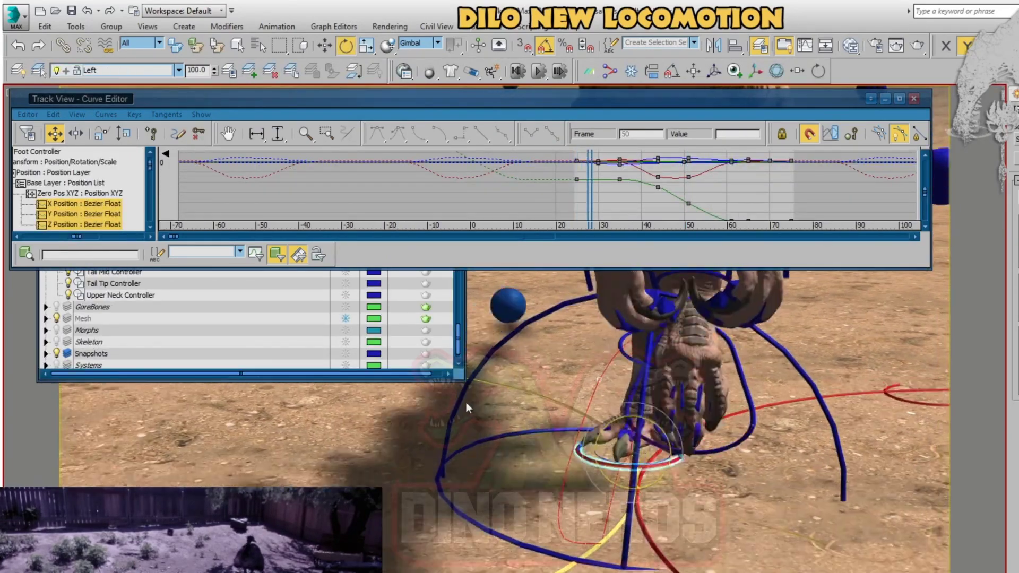
pyautogui.hotkey('ctrl', 'a')
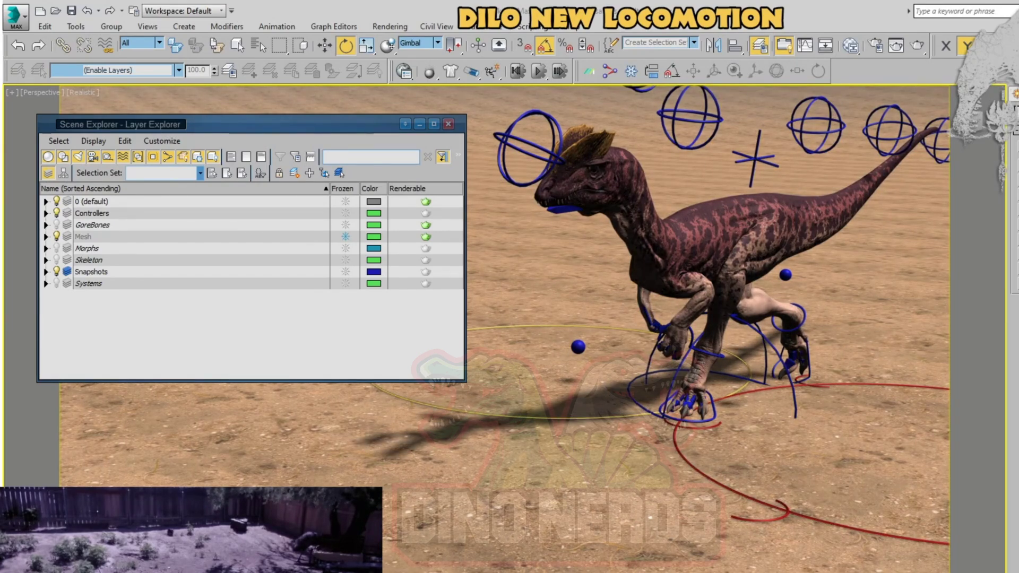
# Rotate the right foot controller on the Left layer to correct the foot's orientation through the turn.
pyautogui.press('z')
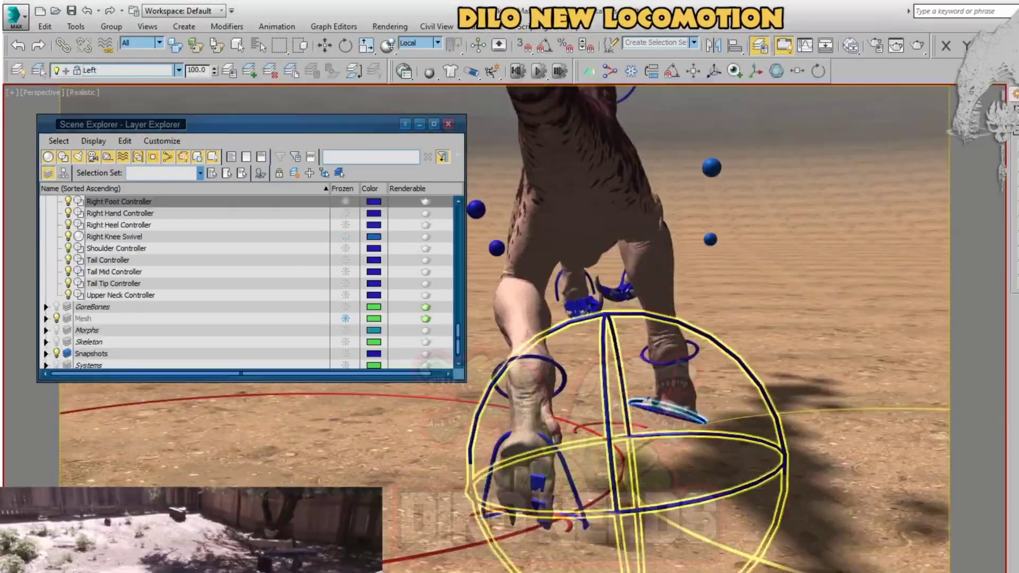
pyautogui.click(613, 476)
pyautogui.press('z')
pyautogui.press('e')
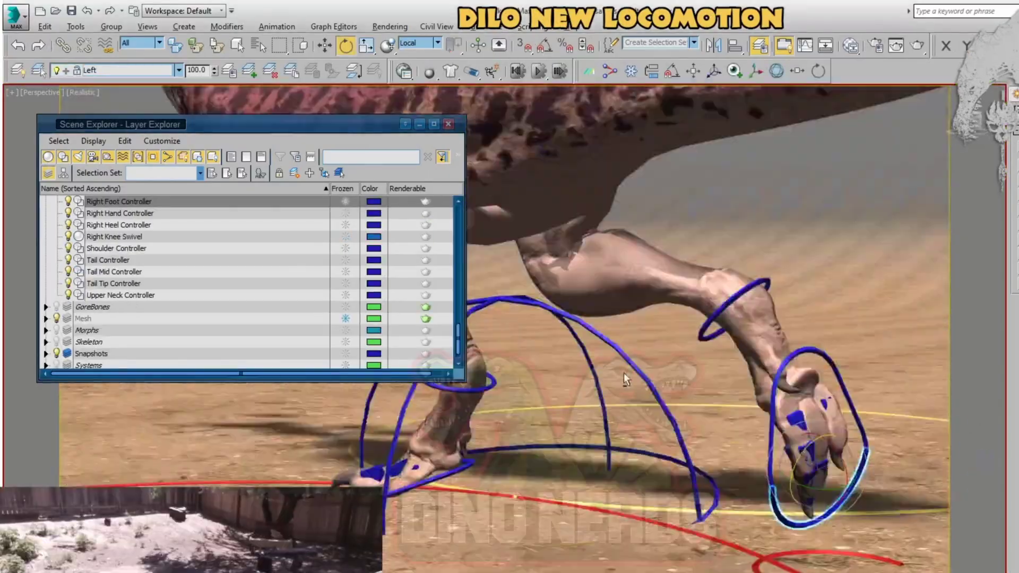
# Check the left foot's motion and adjust the left foot controller's rotation on the Left layer.
pyautogui.click(605, 440)
pyautogui.press('/')
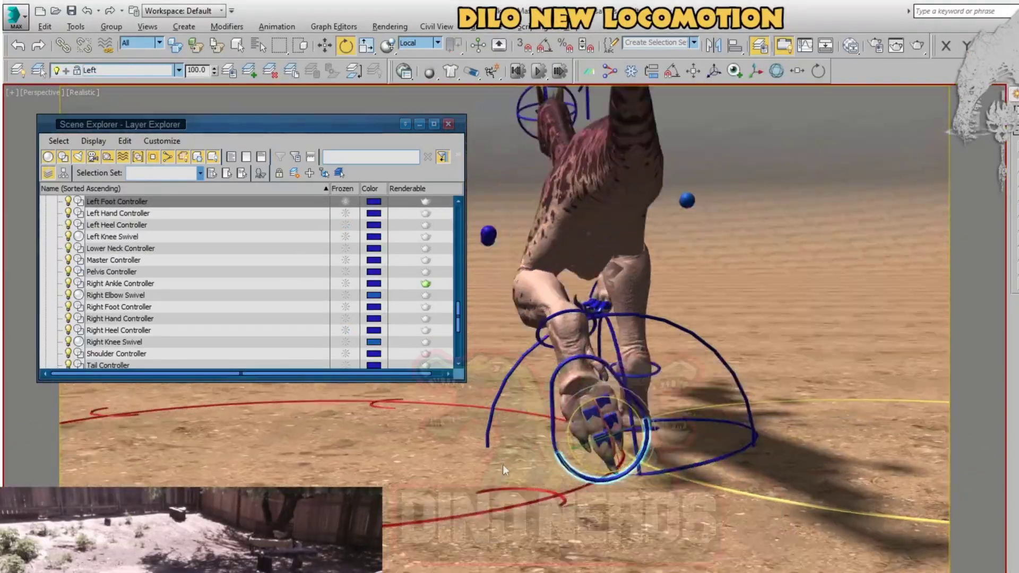
pyautogui.press('/')
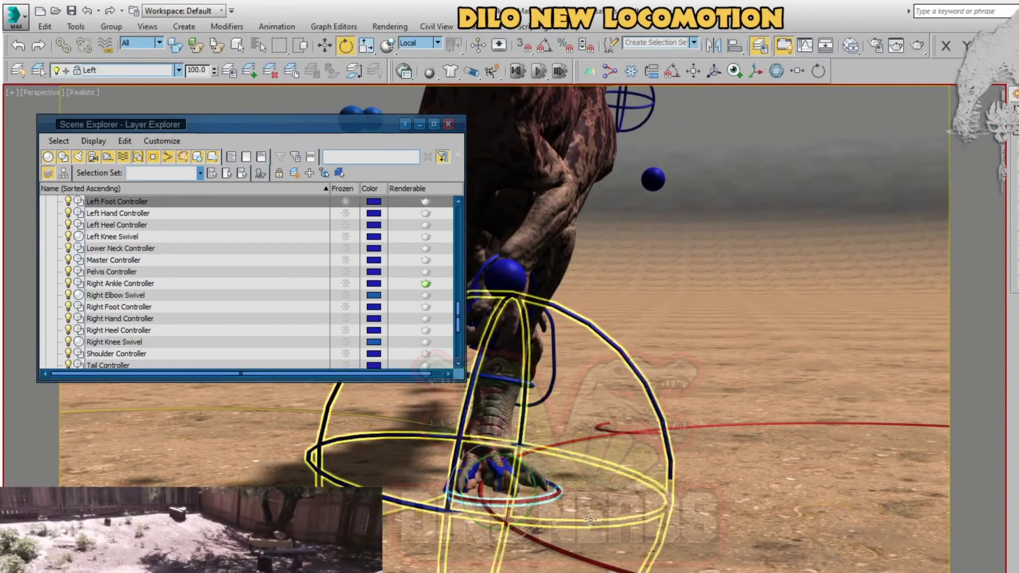
pyautogui.click(525, 451)
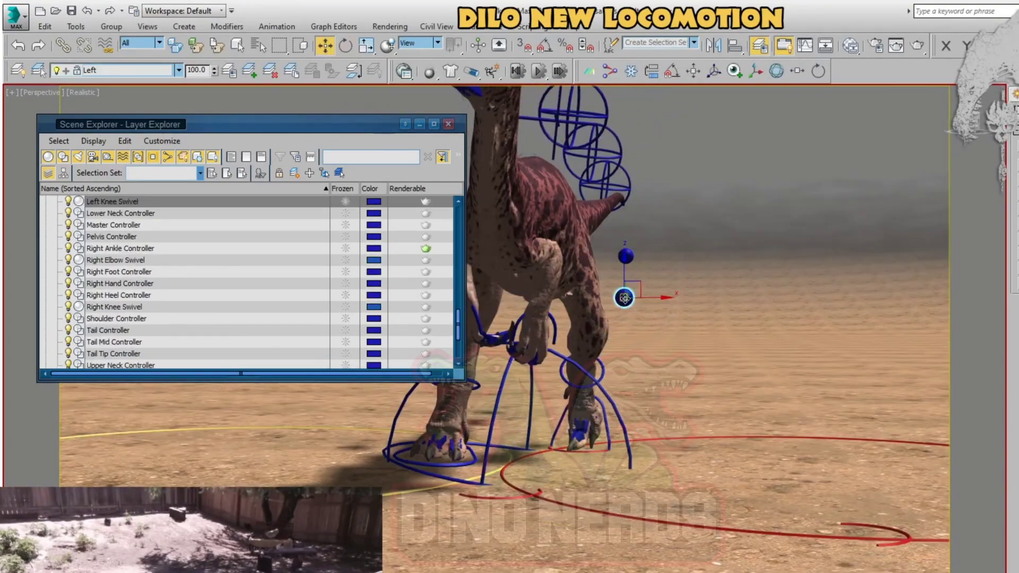
# Reposition the left and right knee swivels on the Left layer to redirect the knees during the turn.
pyautogui.press('w')
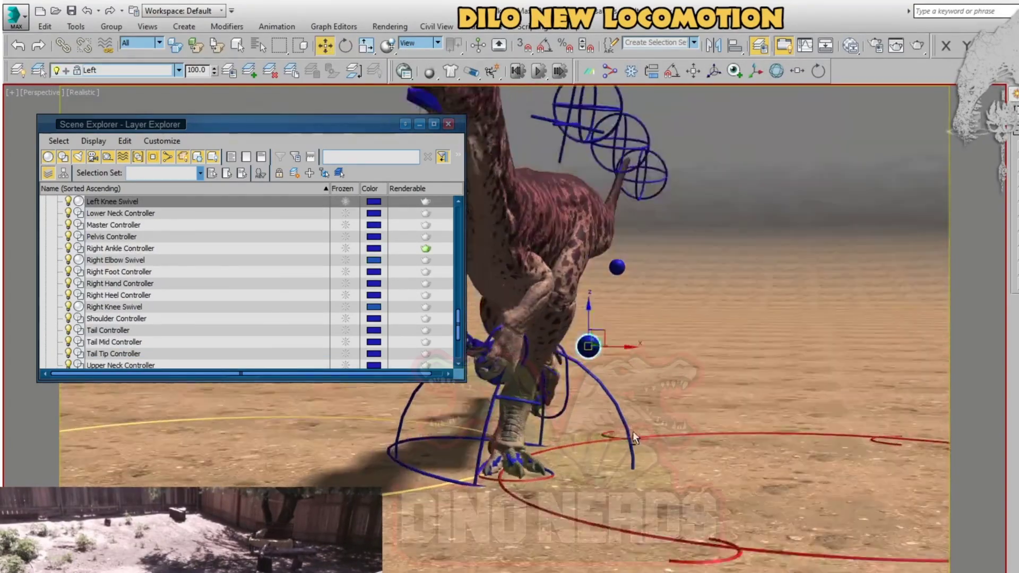
pyautogui.keyDown('alt'); pyautogui.moveTo(769, 476); pyautogui.dragTo(711, 424, button='middle'); pyautogui.keyUp('alt')
pyautogui.click(636, 515)
pyautogui.keyDown('alt'); pyautogui.moveTo(636, 515); pyautogui.dragTo(552, 562, button='middle'); pyautogui.keyUp('alt')
pyautogui.press('t')
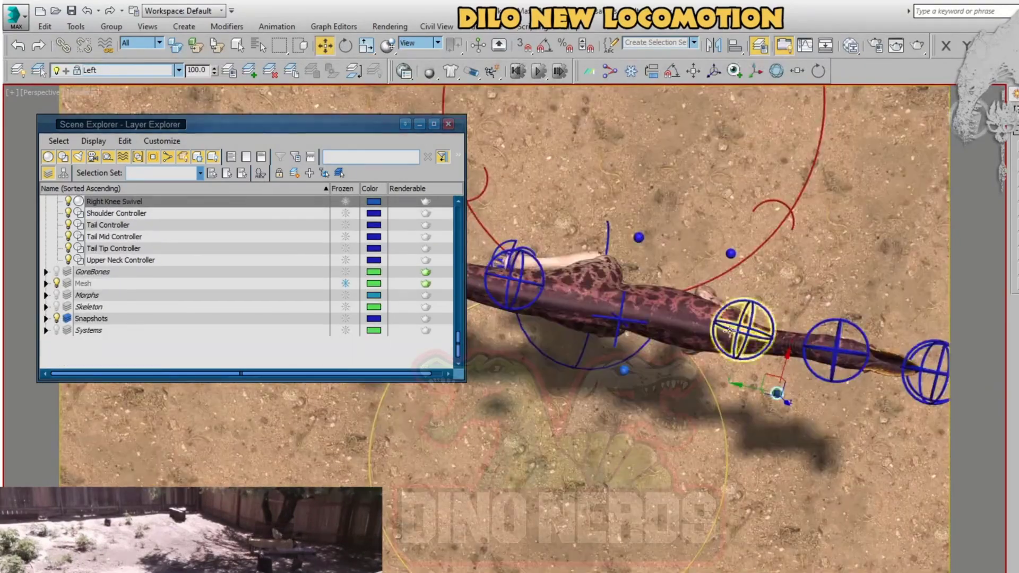
# Rotate the body controllers into the left turn with angle snap turned on.
pyautogui.click(627, 395)
pyautogui.press('e')
pyautogui.press('a')
pyautogui.scroll(-2, 600, 422)
pyautogui.moveTo(536, 127); pyautogui.dragTo(621, 408)
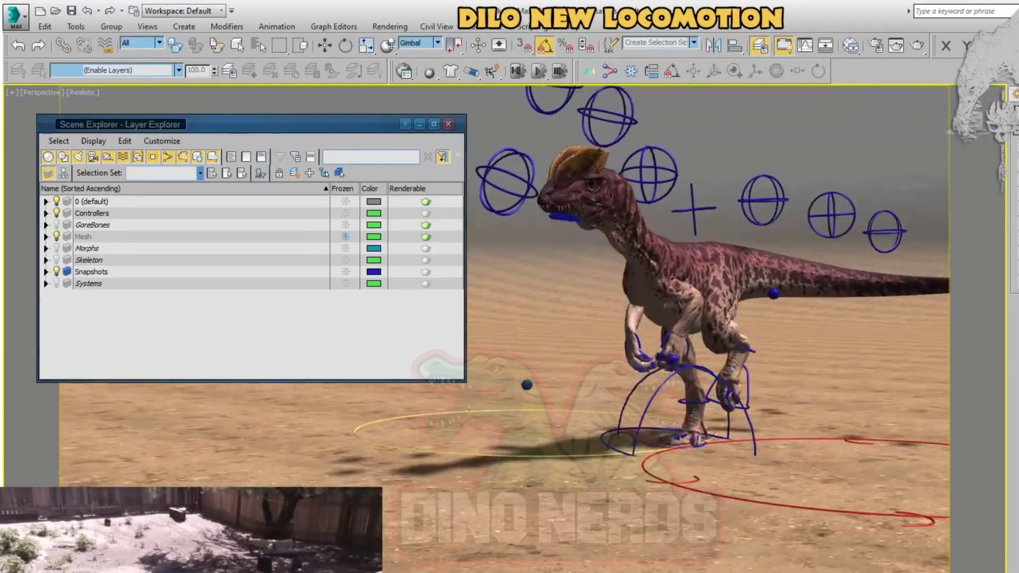
# Reposition the left knee swivel, and select all controllers to make Right the active animation layer.
pyautogui.click(750, 418)
pyautogui.press('w')
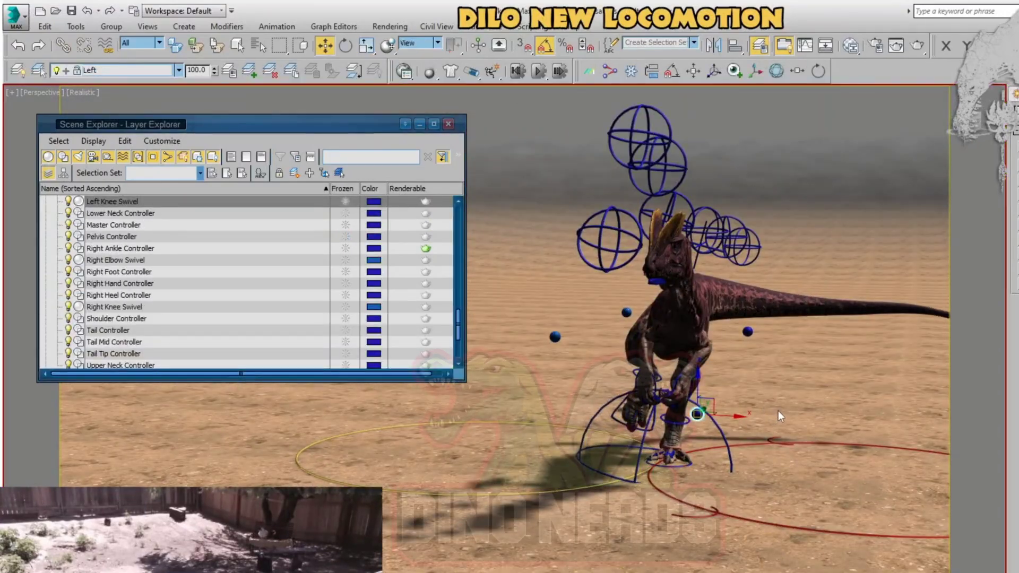
pyautogui.hotkey('ctrl', 'a')
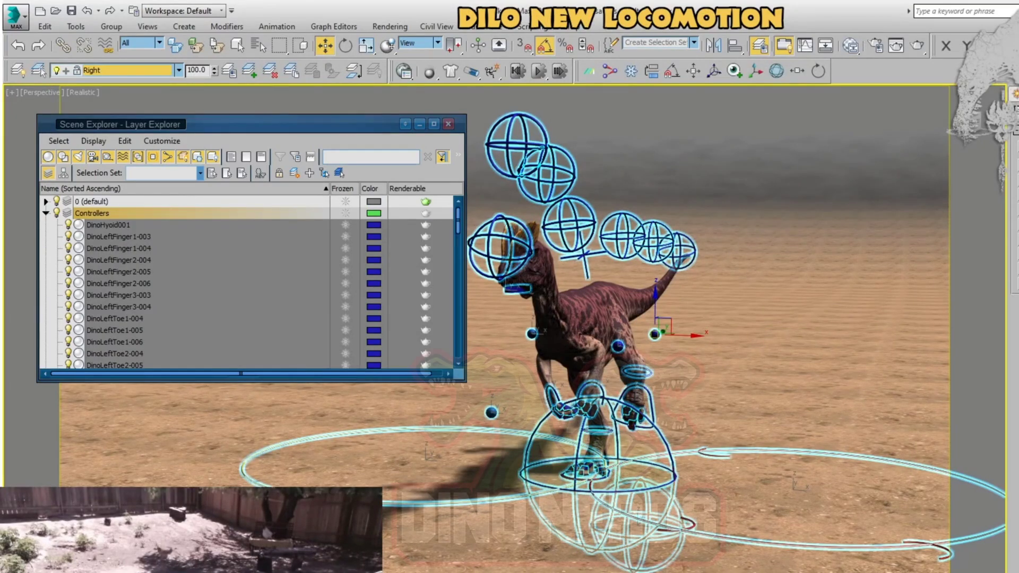
pyautogui.click(179, 70)
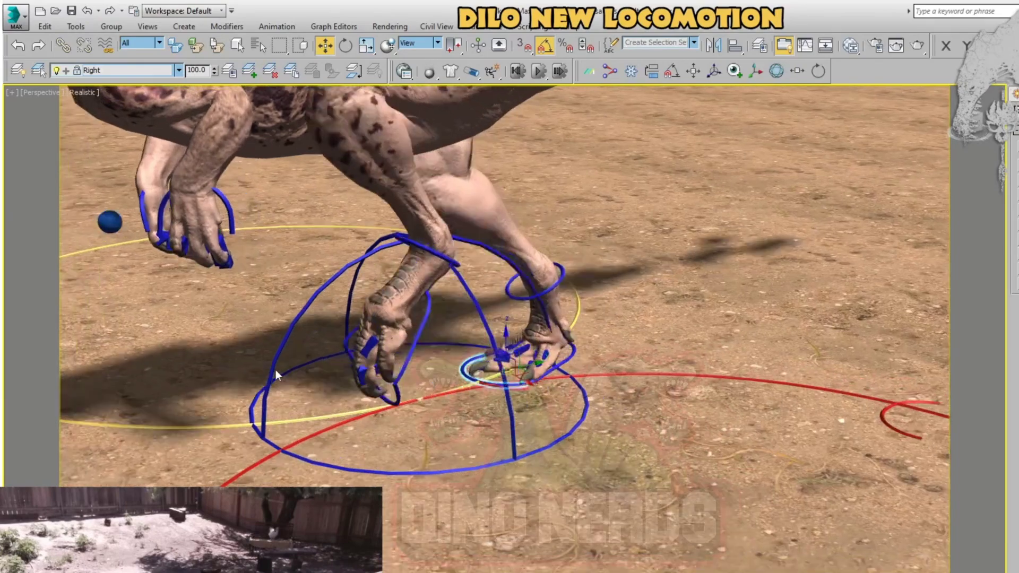
# Move and rotate the foot and ankle controllers on the Right layer to fit the right turn.
pyautogui.press('w')
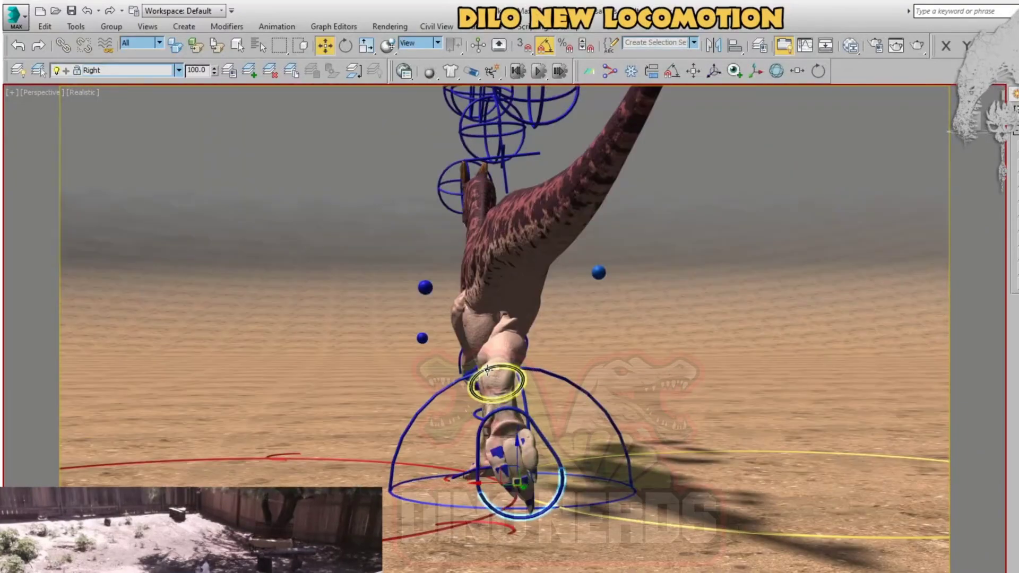
pyautogui.click(487, 369)
pyautogui.press('e')
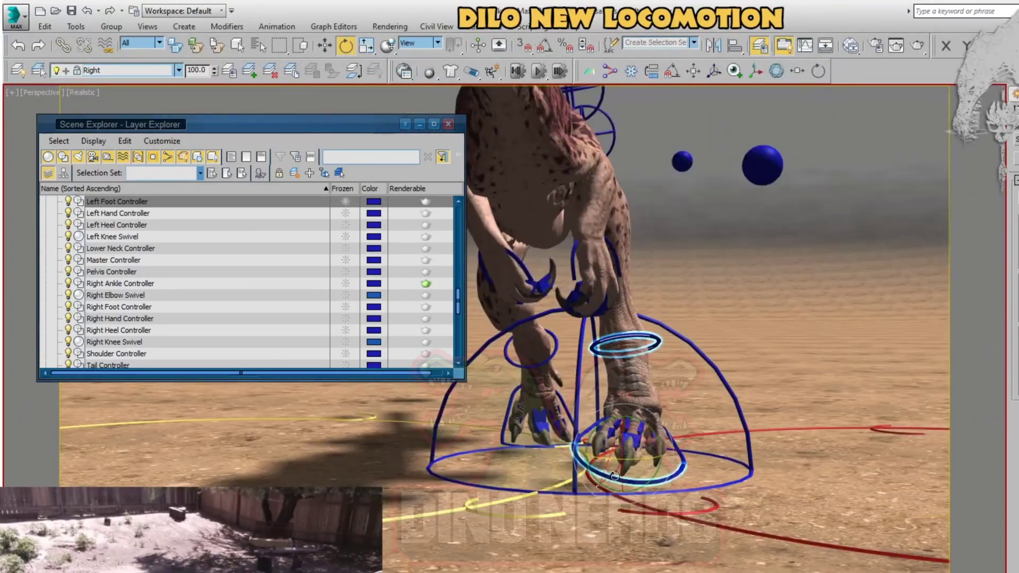
pyautogui.press('w')
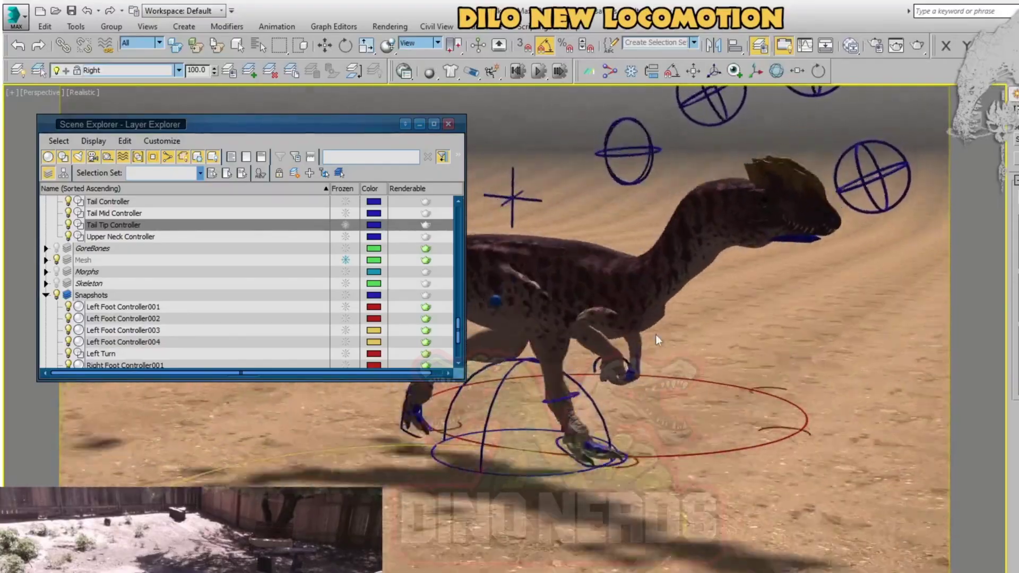
# Rotate the right ankle controller on the Right layer to correct the leg's bend.
pyautogui.keyDown('alt'); pyautogui.moveTo(655, 334); pyautogui.dragTo(604, 404, button='middle'); pyautogui.keyUp('alt')
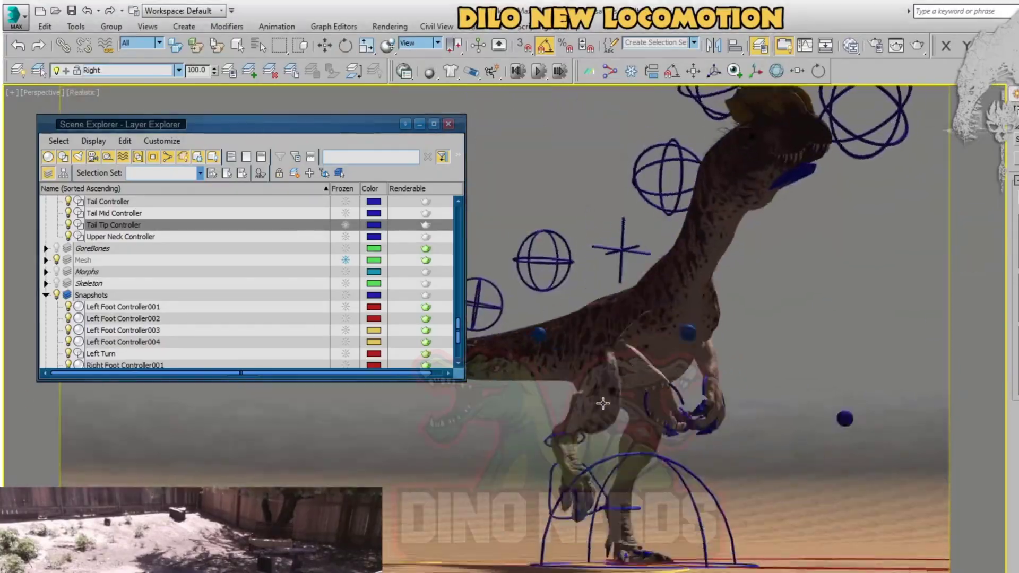
pyautogui.click(607, 481)
pyautogui.keyDown('alt'); pyautogui.moveTo(607, 480); pyautogui.dragTo(606, 483, button='middle'); pyautogui.keyUp('alt')
pyautogui.press('e')
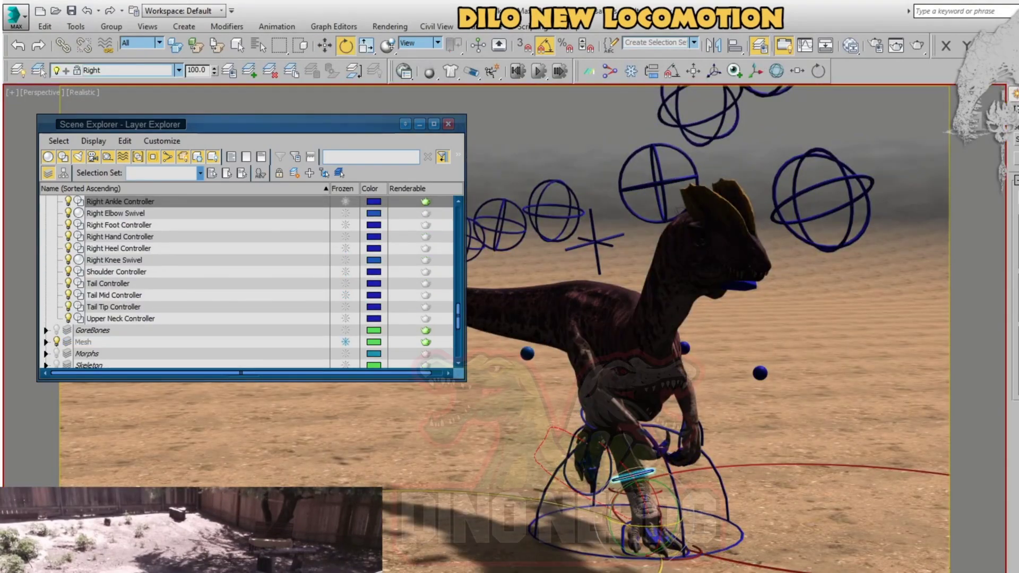
pyautogui.keyDown('alt'); pyautogui.moveTo(551, 413); pyautogui.dragTo(519, 463, button='middle'); pyautogui.keyUp('alt')
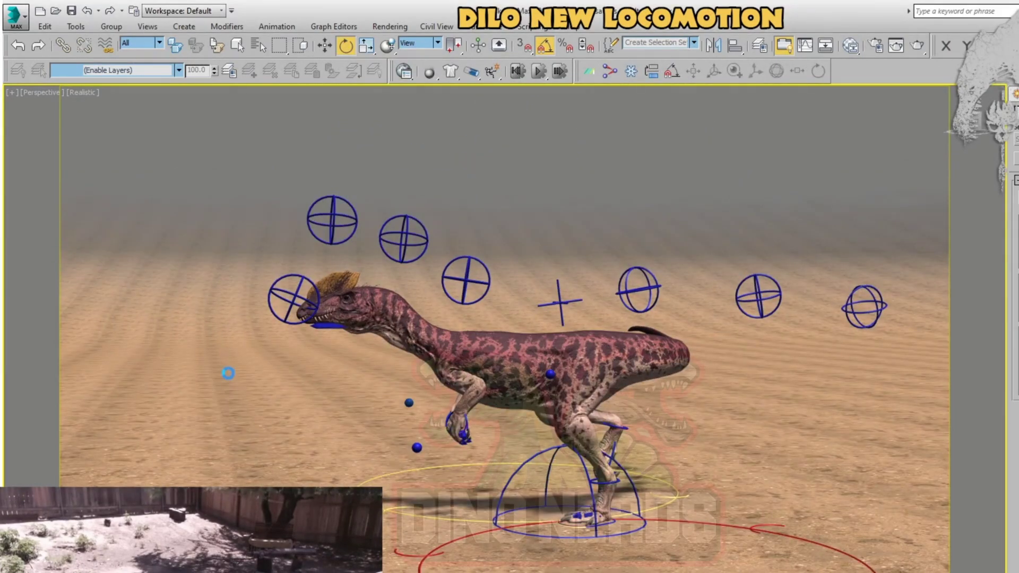
# Pose the shoulder and neck controllers on the BodyInjured layer.
pyautogui.press('q')
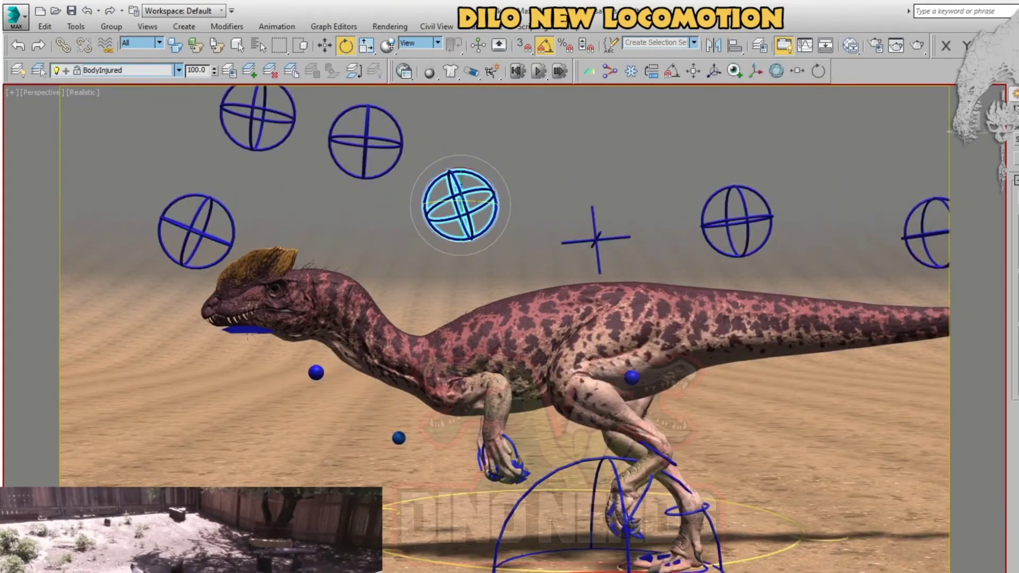
pyautogui.click(364, 142)
pyautogui.click(257, 114)
pyautogui.click(460, 206)
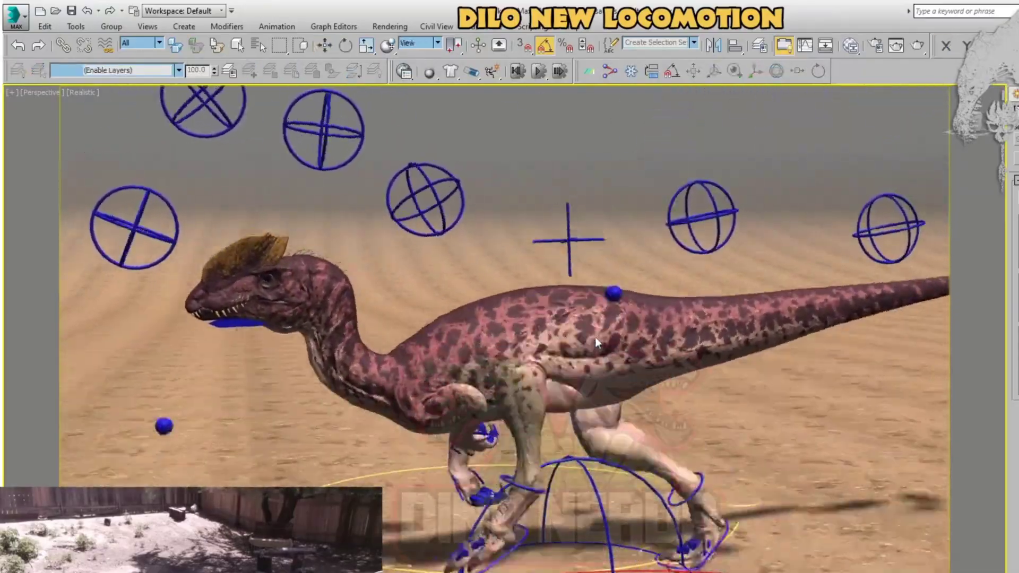
pyautogui.moveTo(448, 281); pyautogui.dragTo(507, 235, button='middle')
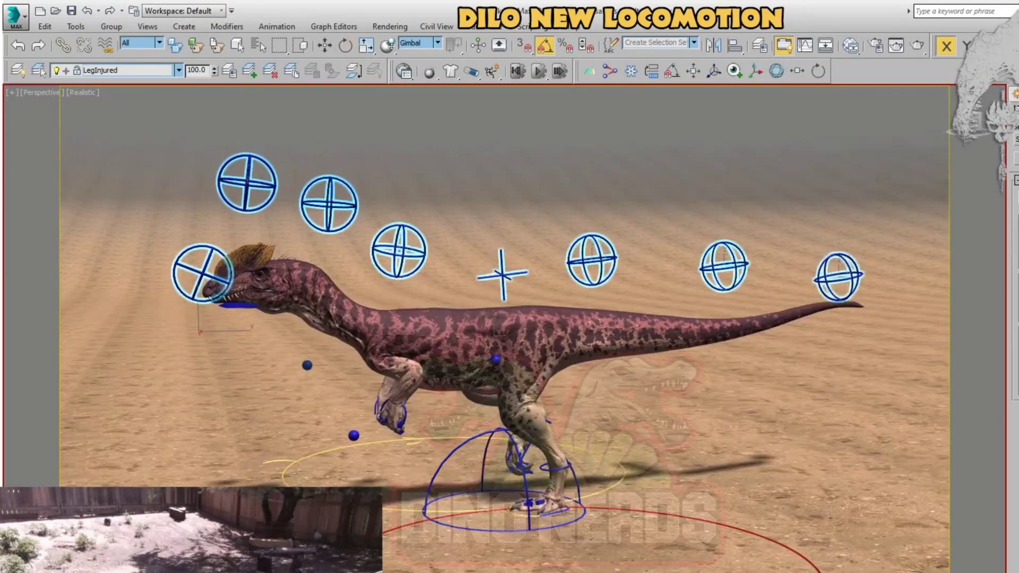
# Rotate the head controller and the full set of spine, neck and tail controllers on the LegInjured layer.
pyautogui.keyDown('alt'); pyautogui.moveTo(722, 524); pyautogui.dragTo(511, 307, button='middle'); pyautogui.keyUp('alt')
pyautogui.press('e')
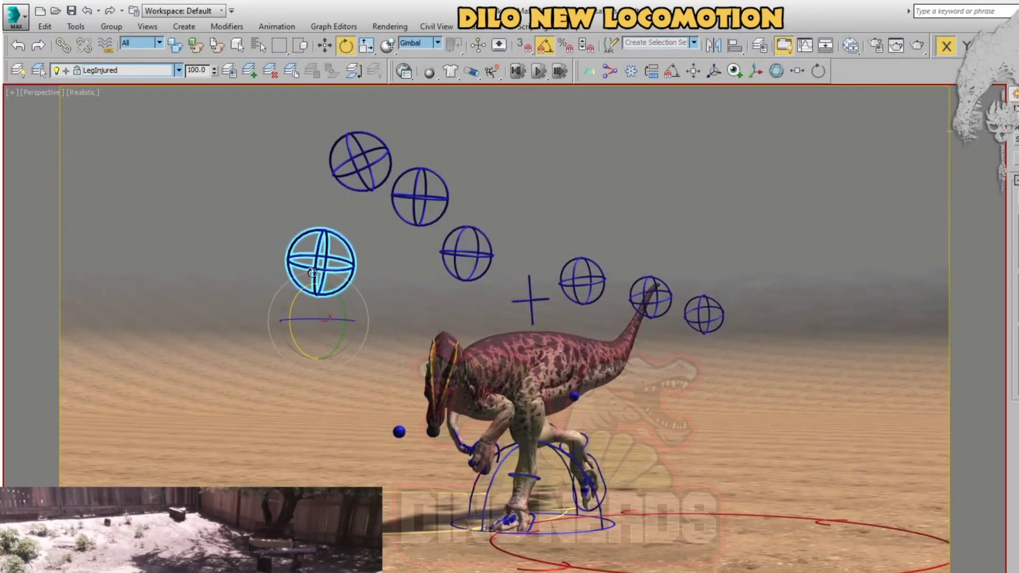
pyautogui.moveTo(562, 255); pyautogui.dragTo(729, 339)
pyautogui.click(536, 324)
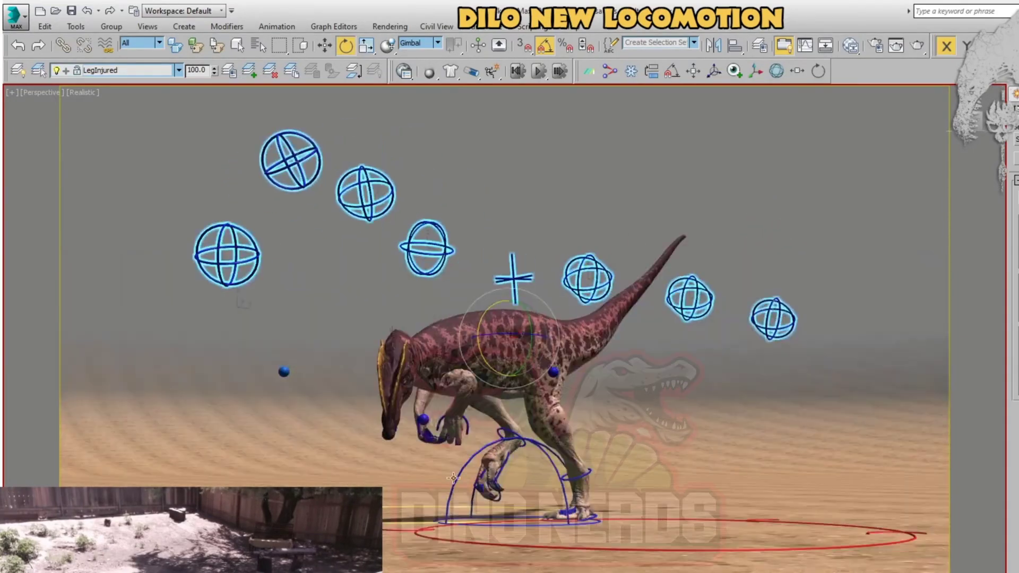
pyautogui.press('e')
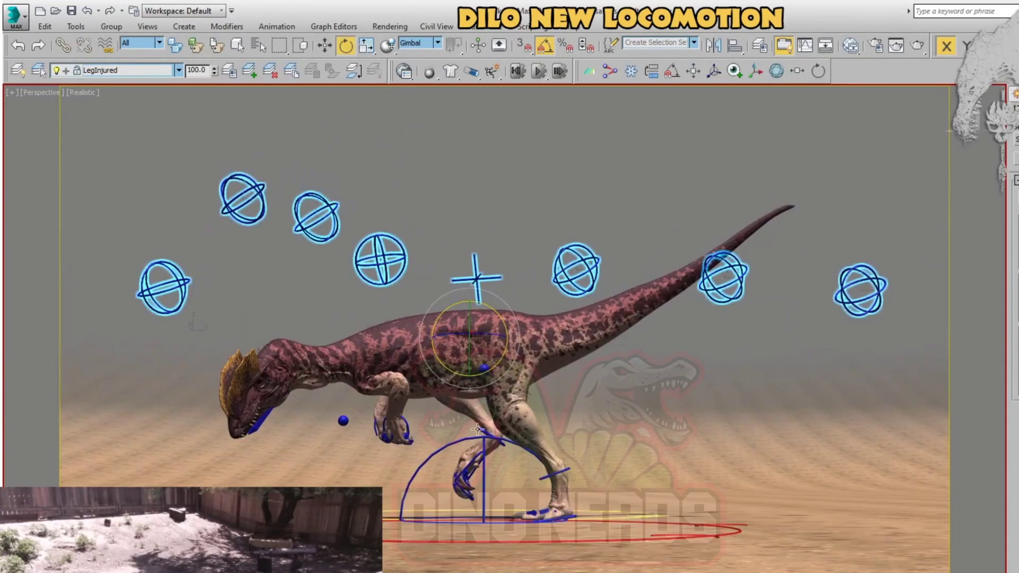
pyautogui.press('w')
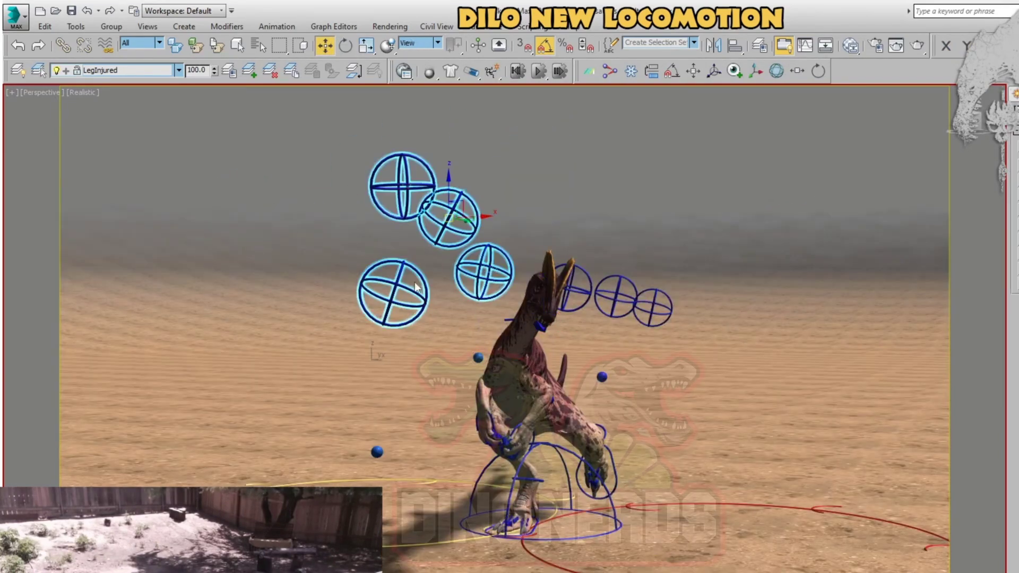
# Rotate the body controller on the LegInjured layer and adjust its Z position and X rotation curves.
pyautogui.press('e')
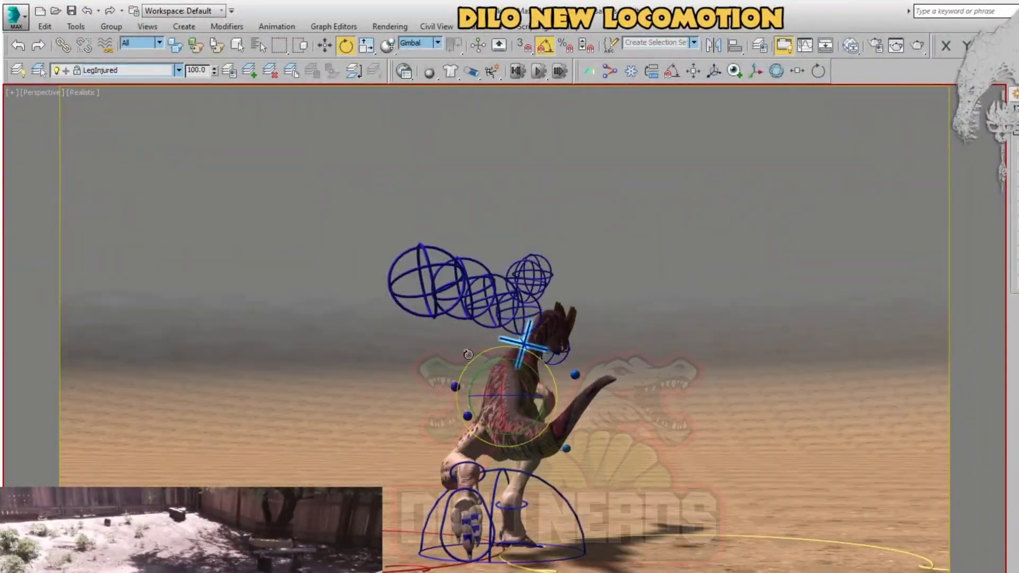
pyautogui.moveTo(451, 237); pyautogui.dragTo(684, 330)
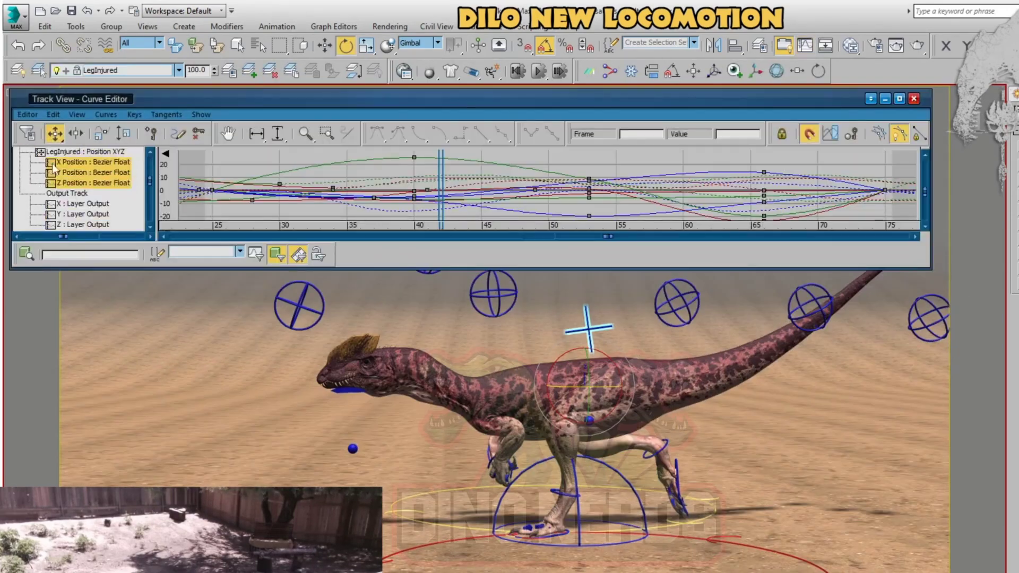
pyautogui.click(74, 193)
pyautogui.click(88, 204)
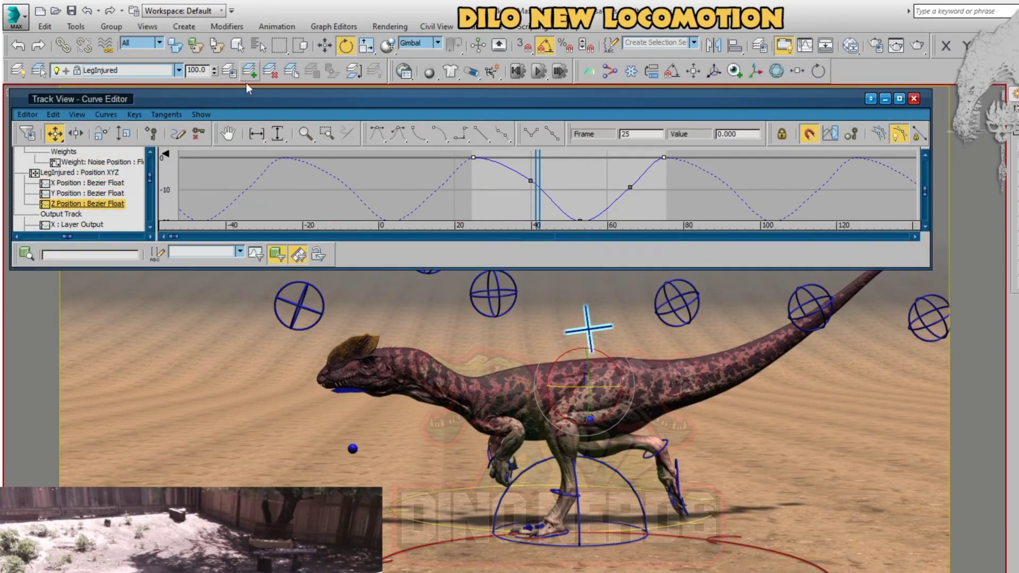
pyautogui.click(60, 171)
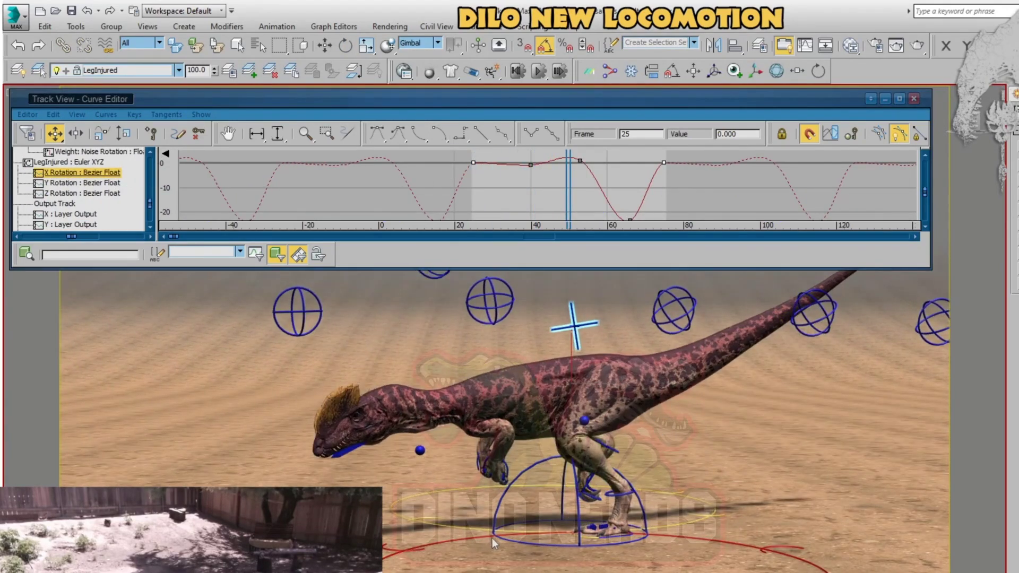
pyautogui.click(580, 182)
pyautogui.moveTo(580, 181); pyautogui.dragTo(312, 177)
# Offset the LegInjured position and rotation keys of the tail tip and mid controllers in time so the tail follows through.
pyautogui.press('e')
pyautogui.click(80, 203)
pyautogui.keyDown('shift'); pyautogui.click(96, 224); pyautogui.keyUp('shift')
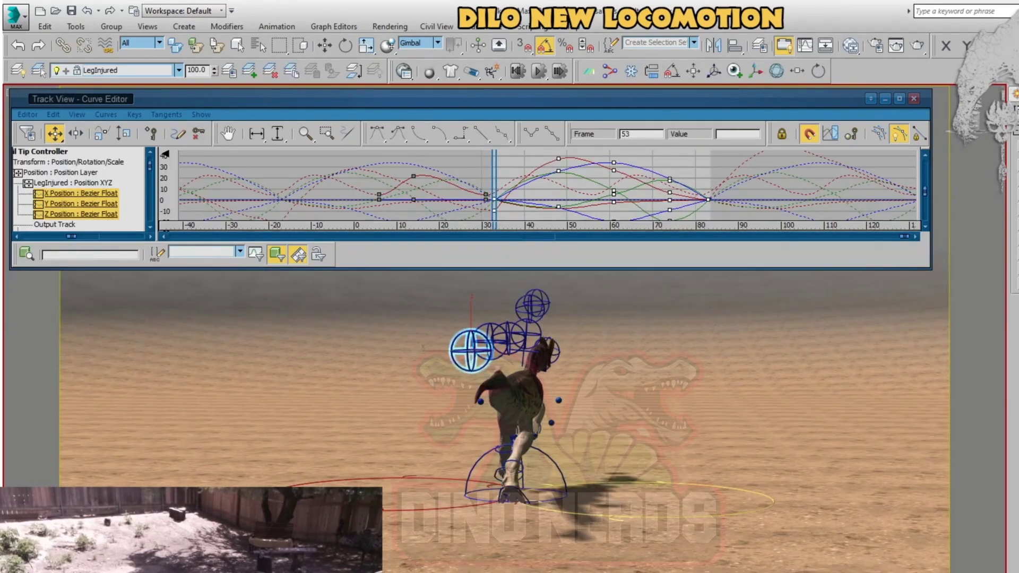
pyautogui.press('/')
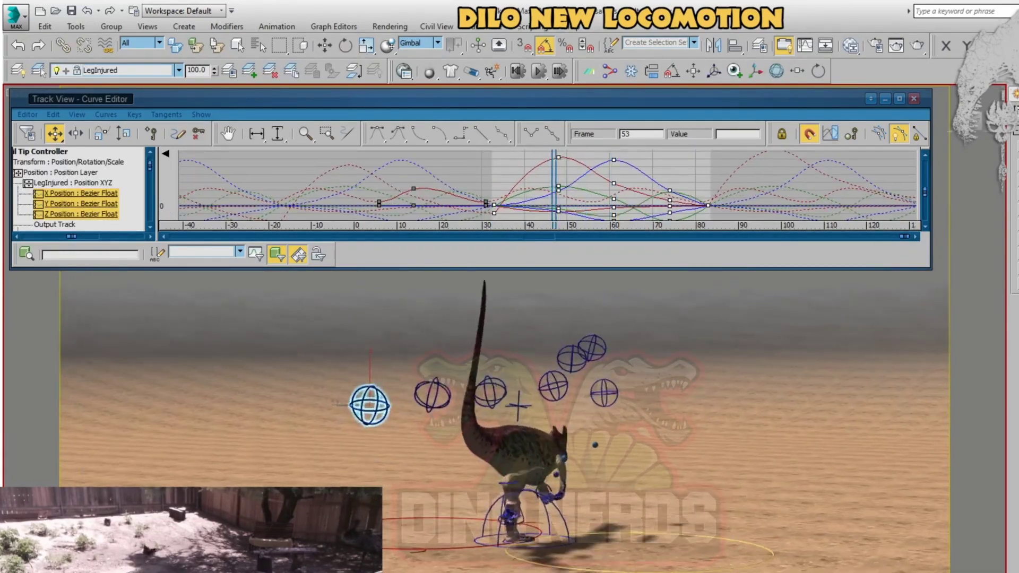
pyautogui.press('e')
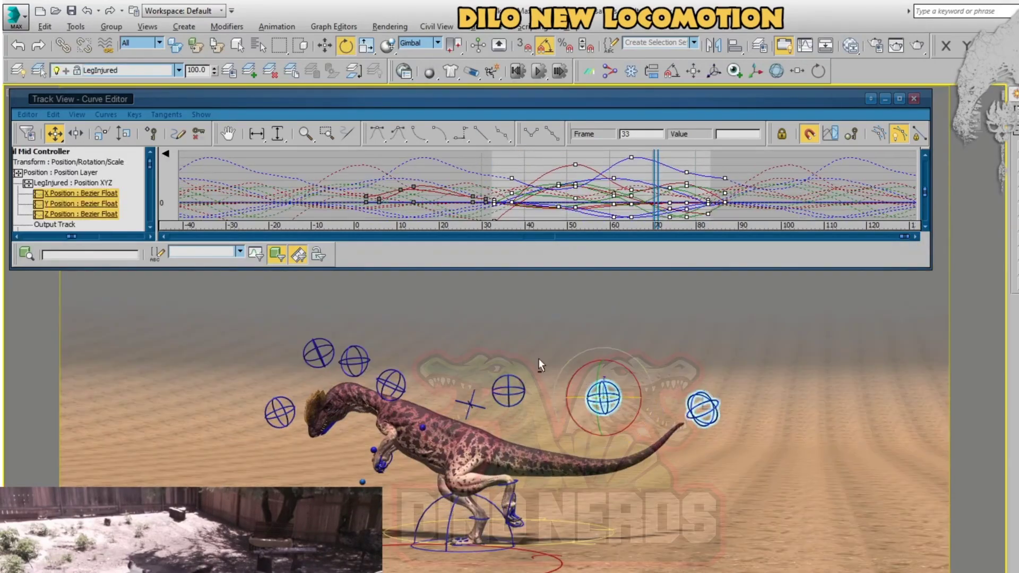
pyautogui.click(605, 401)
pyautogui.click(694, 402)
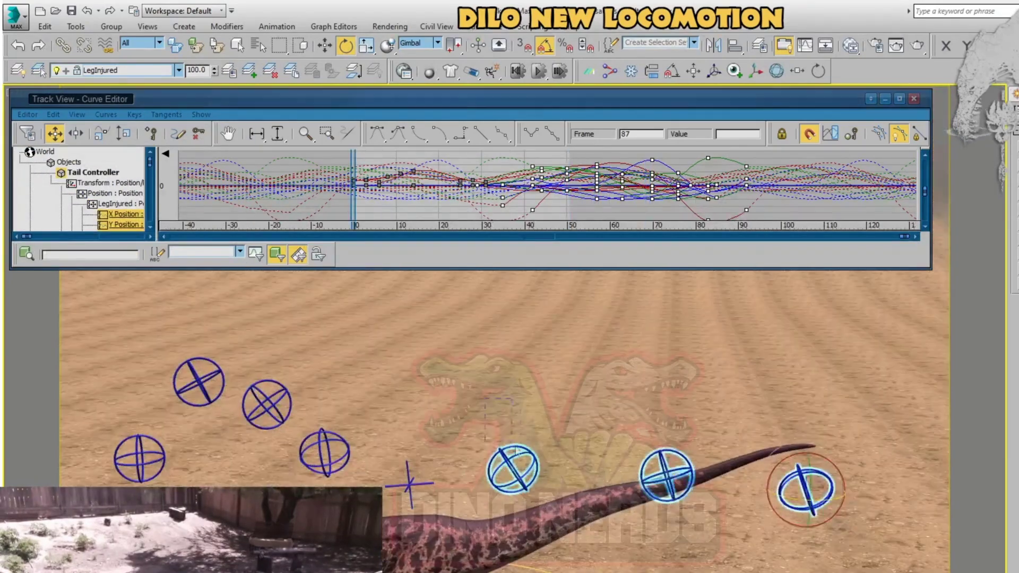
# Isolate the mid and tip tail controllers' LegInjured rotation curves and unify the tangents of their first and last keys.
pyautogui.click(513, 454)
pyautogui.press('pagedown')
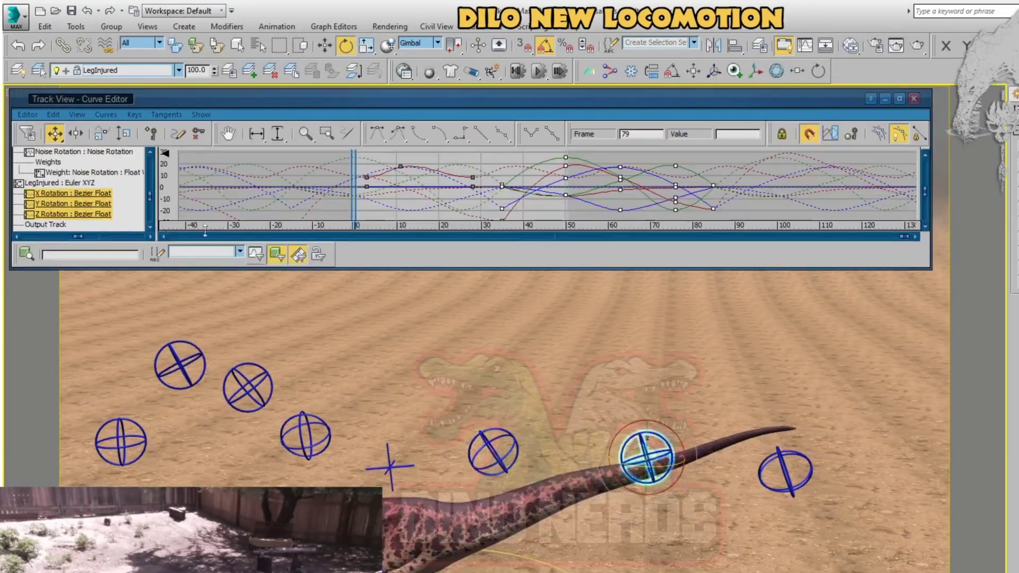
pyautogui.keyDown('ctrl'); pyautogui.click(82, 215); pyautogui.keyUp('ctrl')
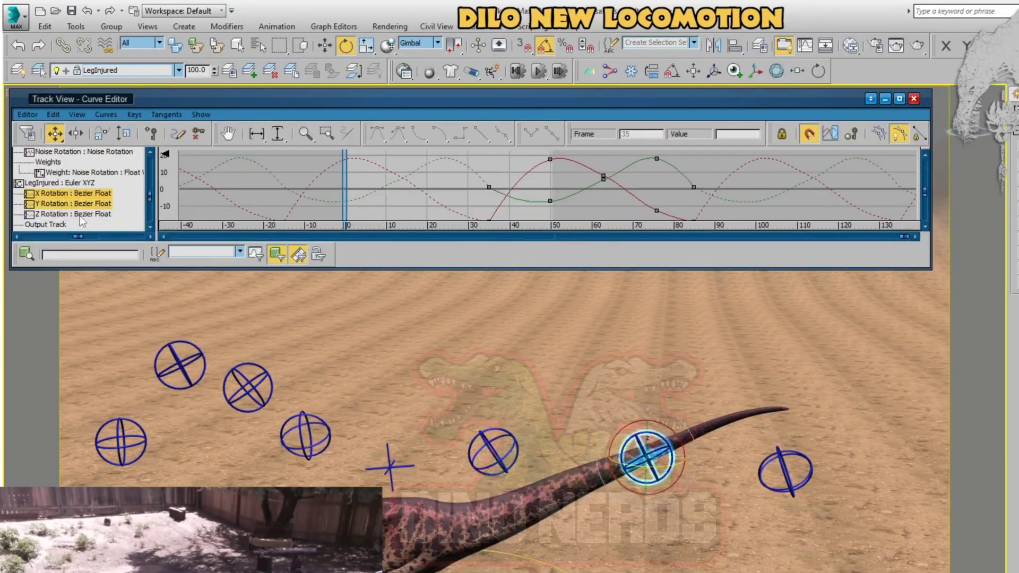
pyautogui.press('pageup')
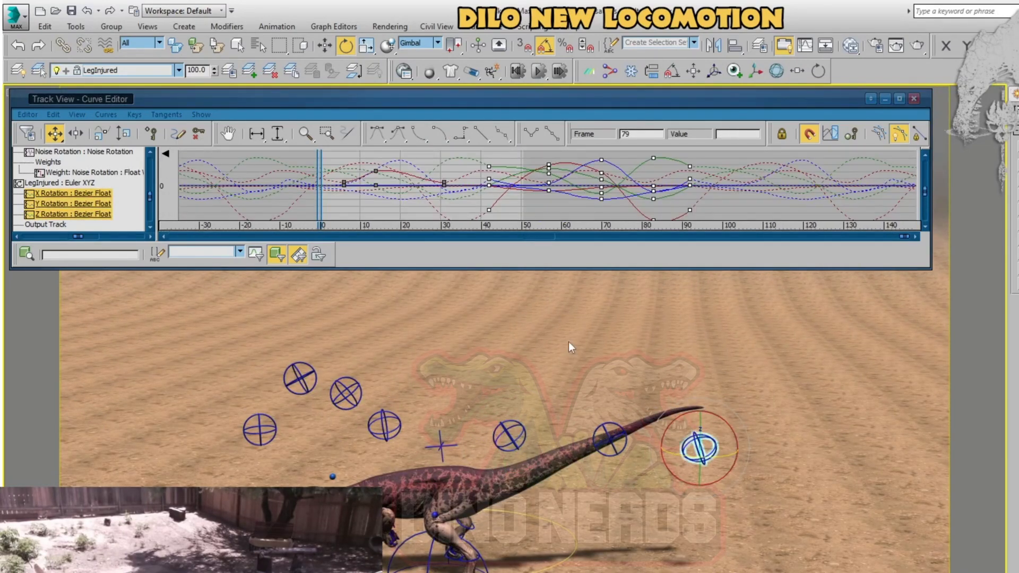
pyautogui.keyDown('ctrl'); pyautogui.click(77, 214); pyautogui.keyUp('ctrl')
pyautogui.keyDown('ctrl'); pyautogui.click(74, 194); pyautogui.keyUp('ctrl')
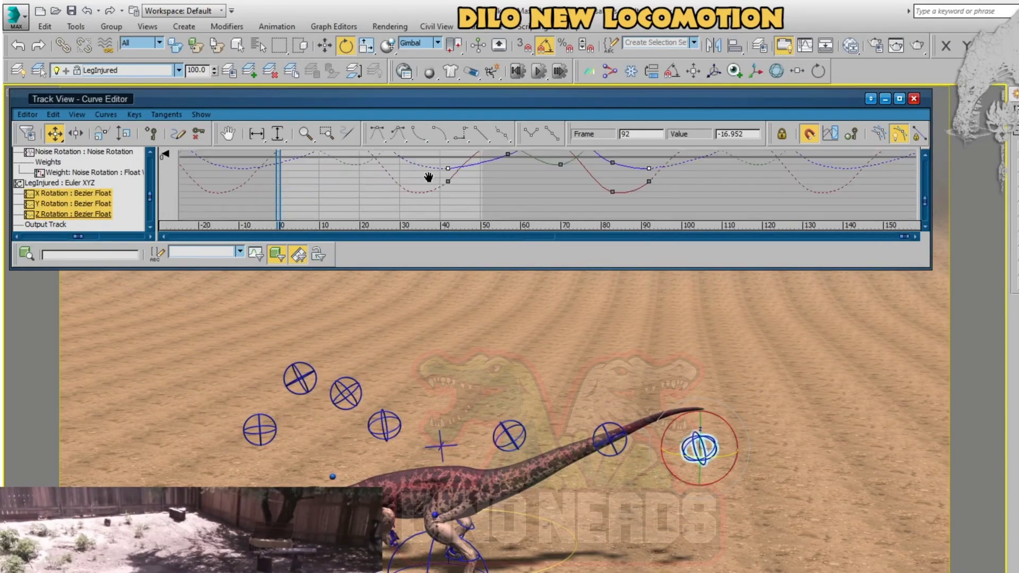
pyautogui.click(554, 139)
# Adjust the first and last keys on the mid tail controller's LegInjured rotation curves to keep the cycle looping.
pyautogui.click(382, 196)
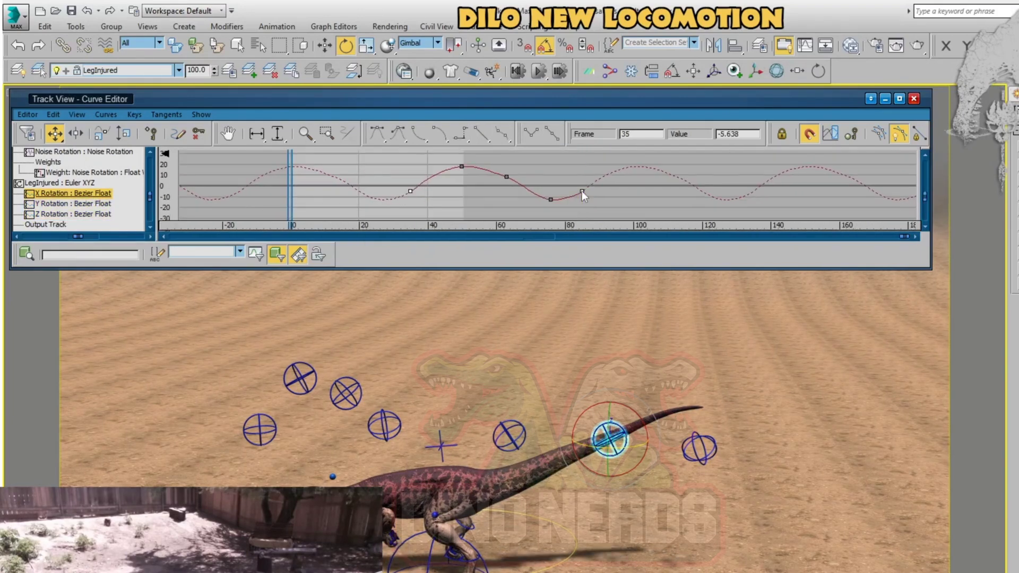
pyautogui.press('Down')
pyautogui.press('Up')
pyautogui.press('Up')
pyautogui.press('Down')
pyautogui.press('Down')
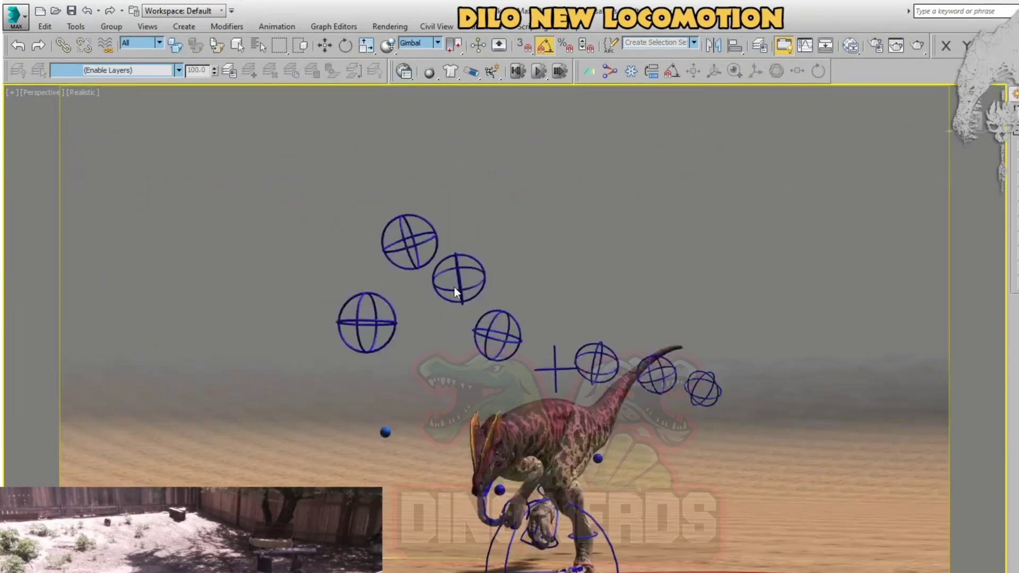
# Rotate the upper neck controller on the LegInjured layer with Auto Key on.
pyautogui.click(454, 288)
pyautogui.press('e')
pyautogui.keyDown('alt'); pyautogui.moveTo(407, 413); pyautogui.dragTo(387, 308, button='middle'); pyautogui.keyUp('alt')
pyautogui.press('n')
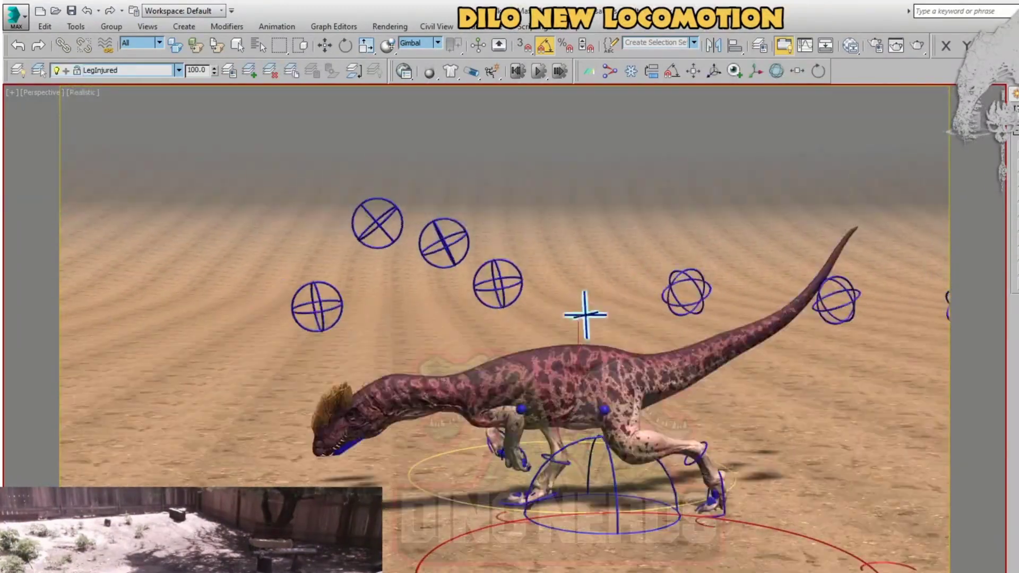
# Rotate the tail base and neck controllers on the LegInjured layer across the cycle's keys.
pyautogui.click(599, 273)
pyautogui.press('w')
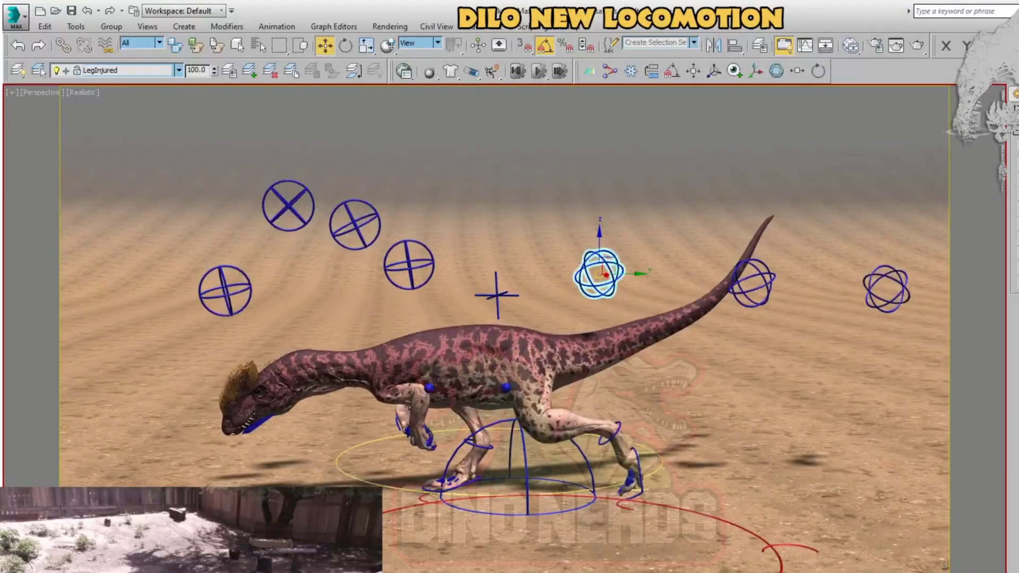
pyautogui.press('e')
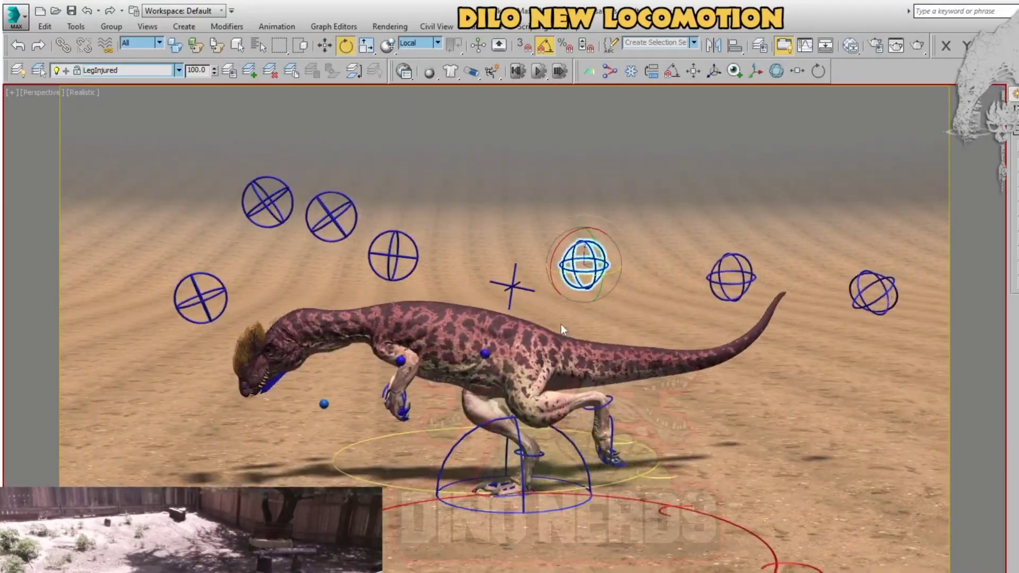
pyautogui.press('pagedown')
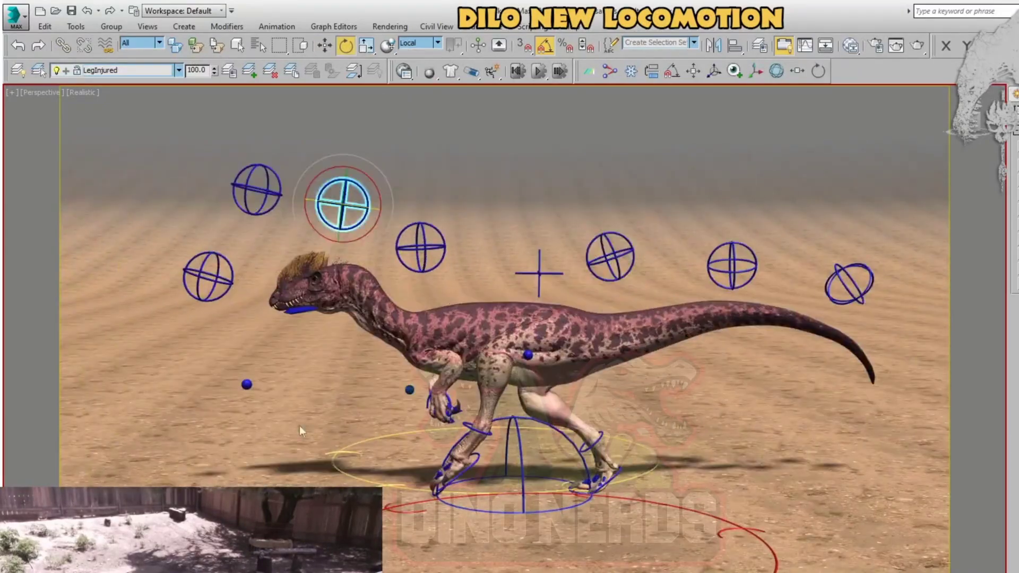
# Move the body controller and edit its X and Y position curves on the LegInjured layer.
pyautogui.click(538, 273)
pyautogui.press('w')
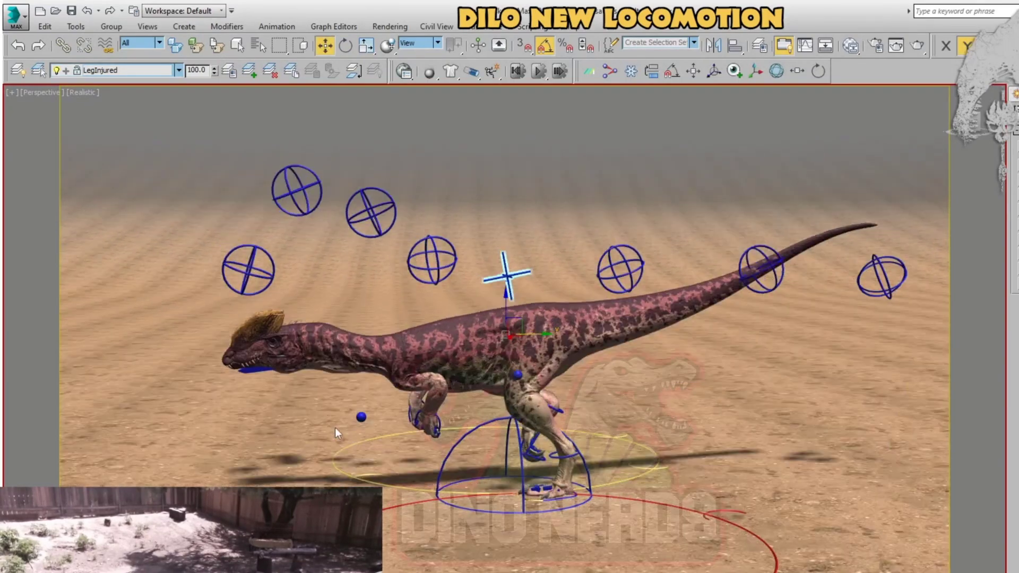
pyautogui.click(804, 45)
pyautogui.scroll(-2, 329, 187)
pyautogui.click(612, 206)
pyautogui.click(92, 183)
pyautogui.click(92, 193)
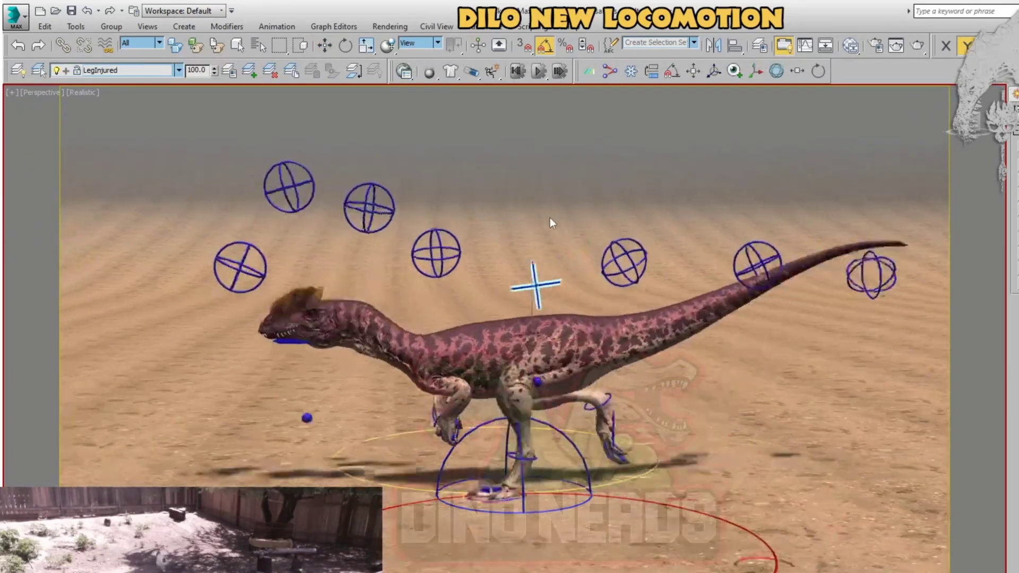
# Reposition the body controller forward and back at successive LegInjured keys to refine the limp.
pyautogui.press('w')
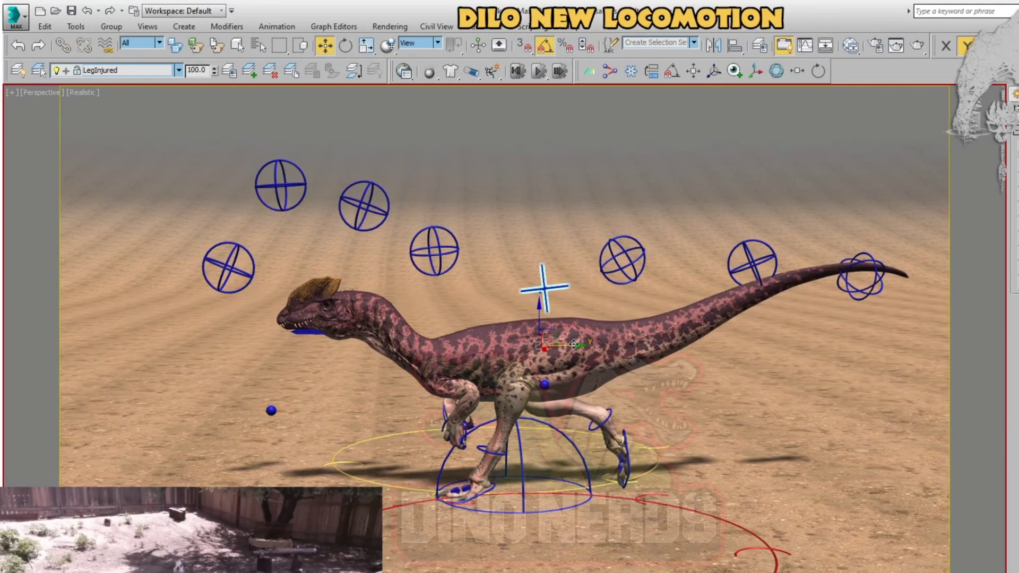
pyautogui.click(238, 45)
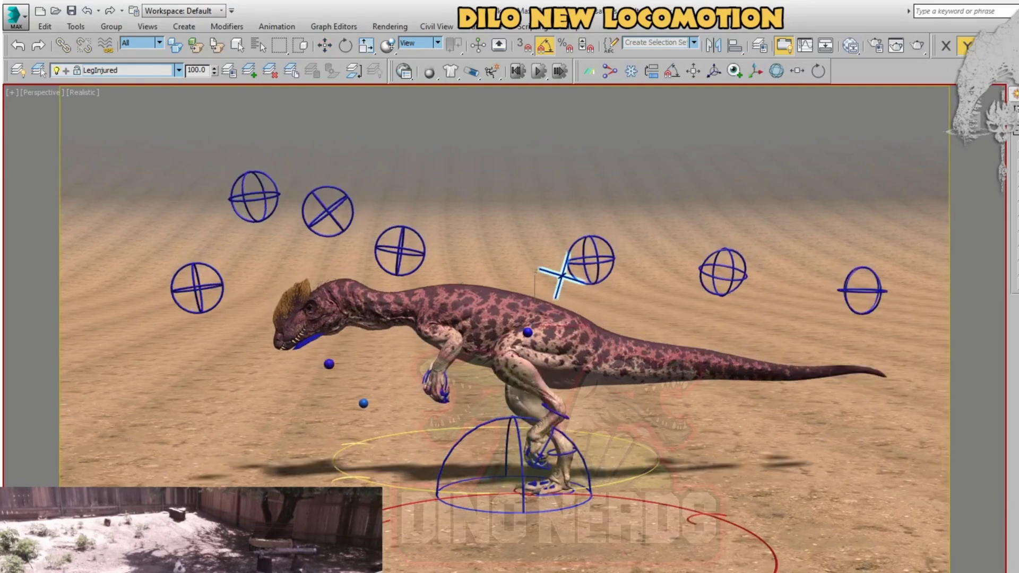
pyautogui.moveTo(561, 328); pyautogui.dragTo(578, 328)
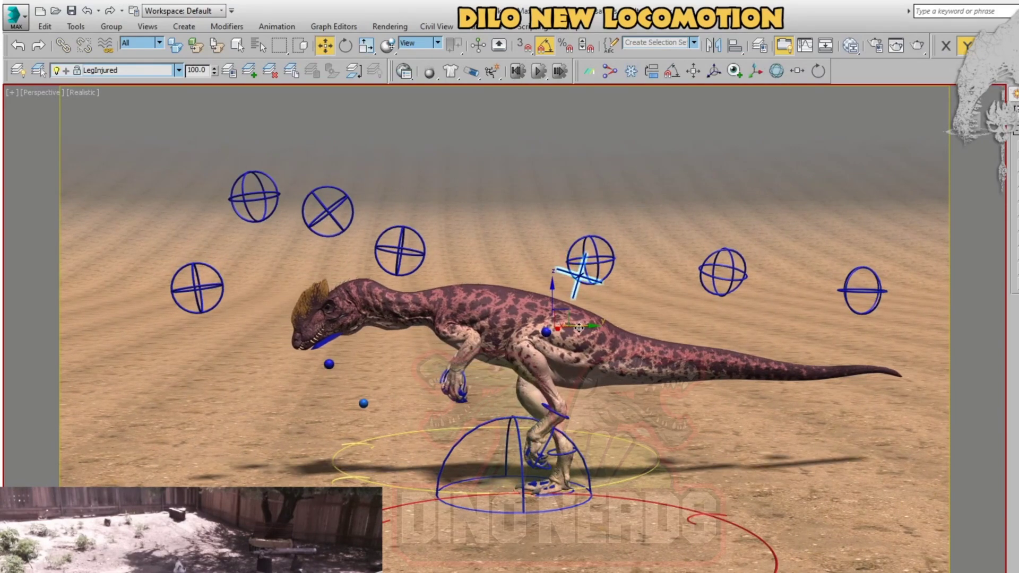
pyautogui.press('/')
pyautogui.moveTo(577, 326); pyautogui.dragTo(554, 333)
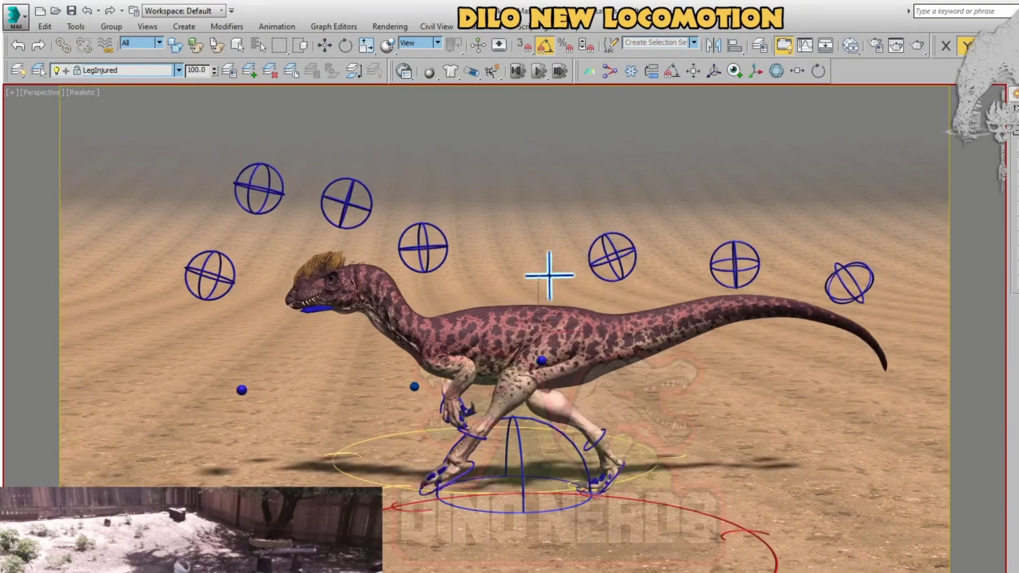
pyautogui.press('w')
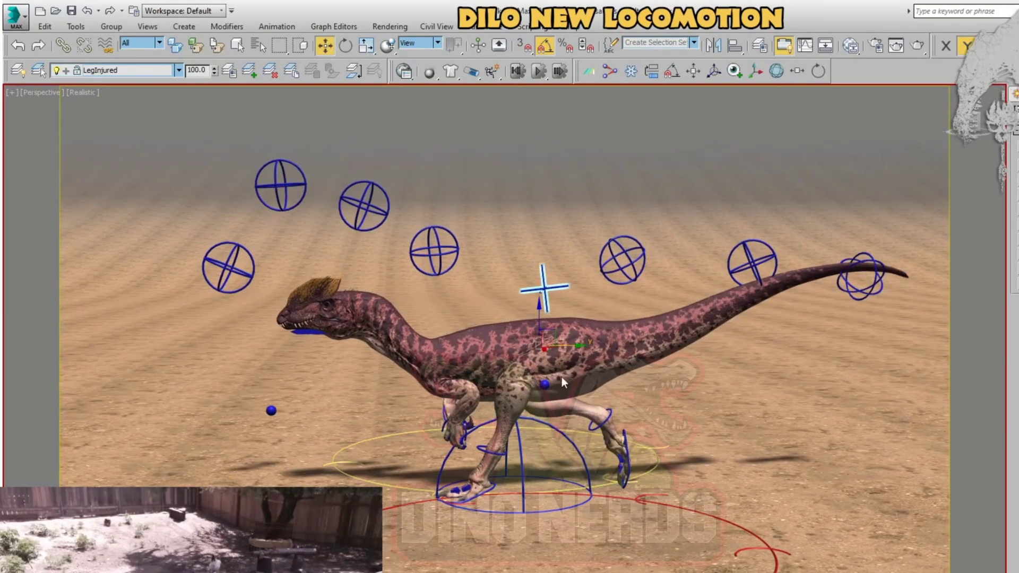
pyautogui.moveTo(568, 348); pyautogui.dragTo(558, 351)
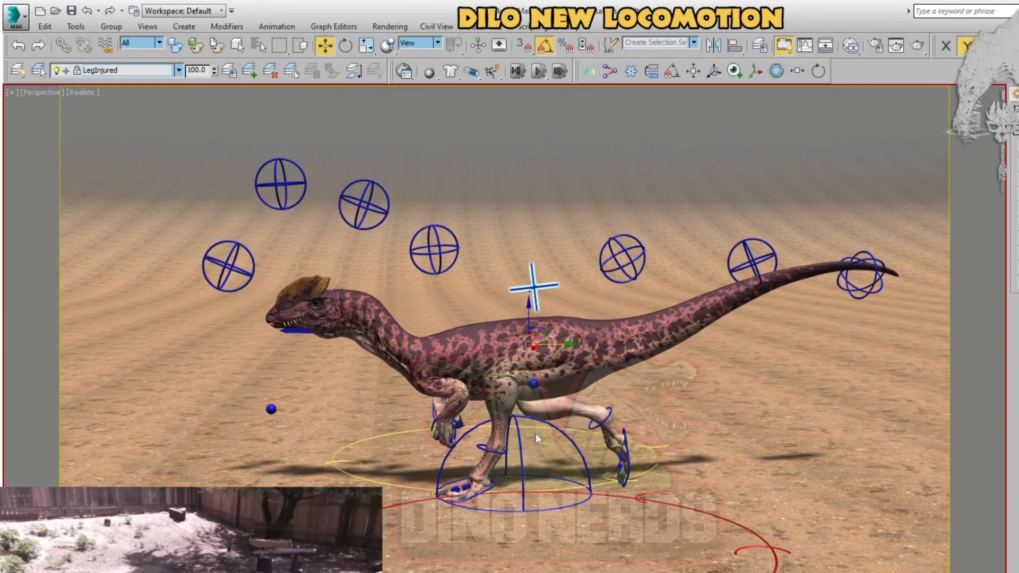
pyautogui.click(535, 427)
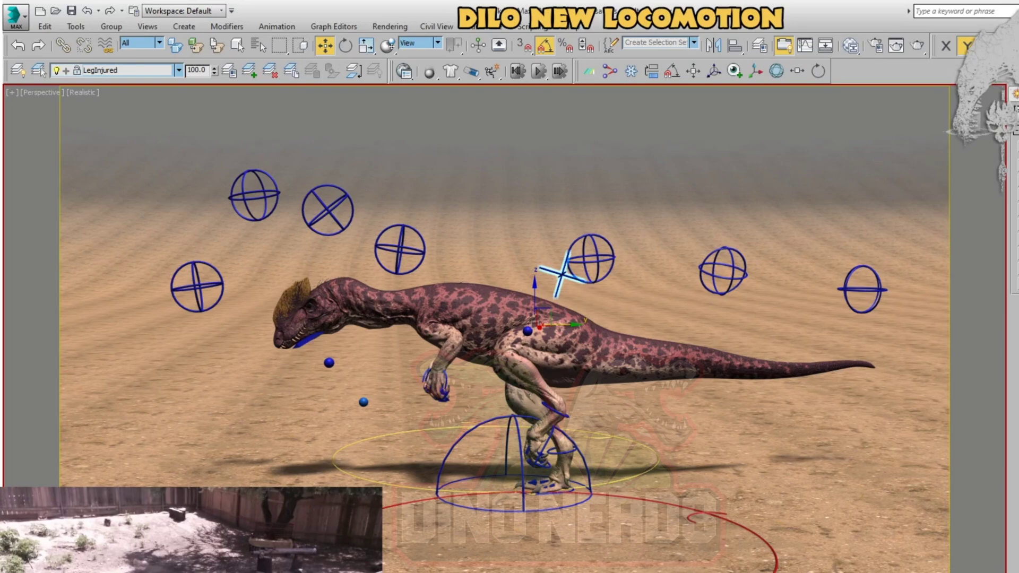
pyautogui.click(804, 46)
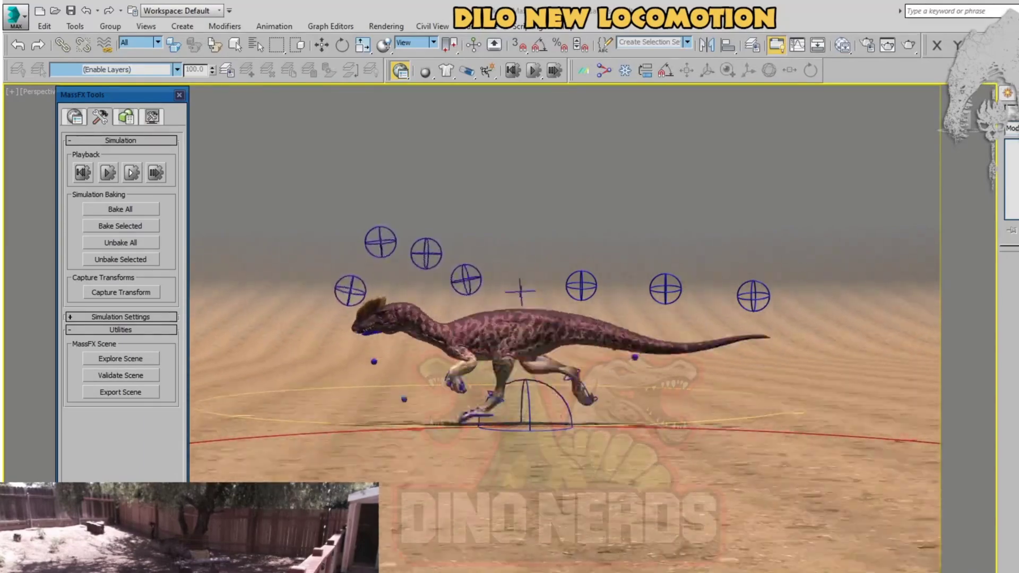
# Select all the controllers and make the Right layer active.
pyautogui.press('w')
pyautogui.keyDown('alt'); pyautogui.moveTo(520, 297); pyautogui.dragTo(573, 287, button='middle'); pyautogui.keyUp('alt')
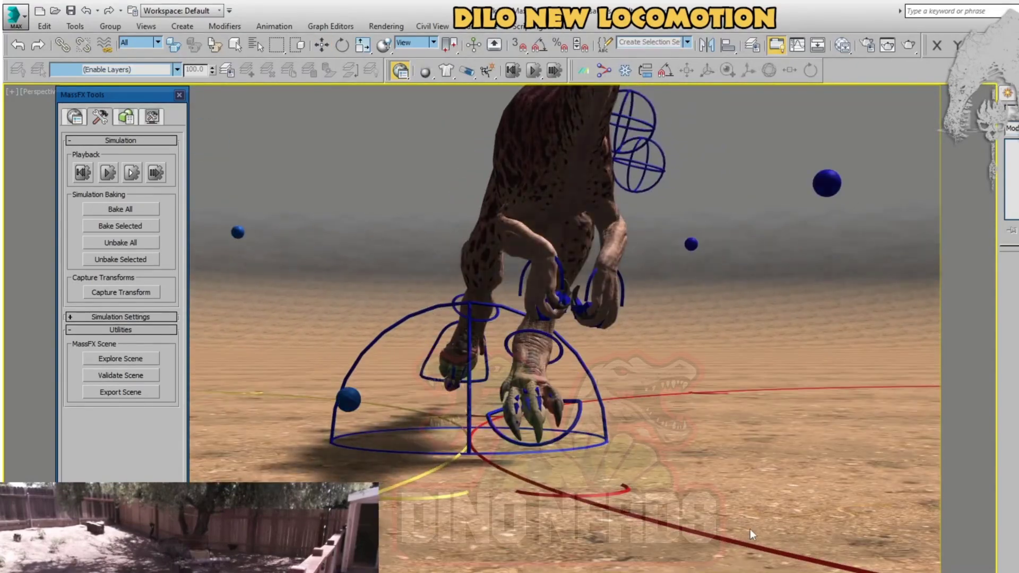
pyautogui.hotkey('ctrl', 'a')
pyautogui.click(177, 69)
pyautogui.click(89, 125)
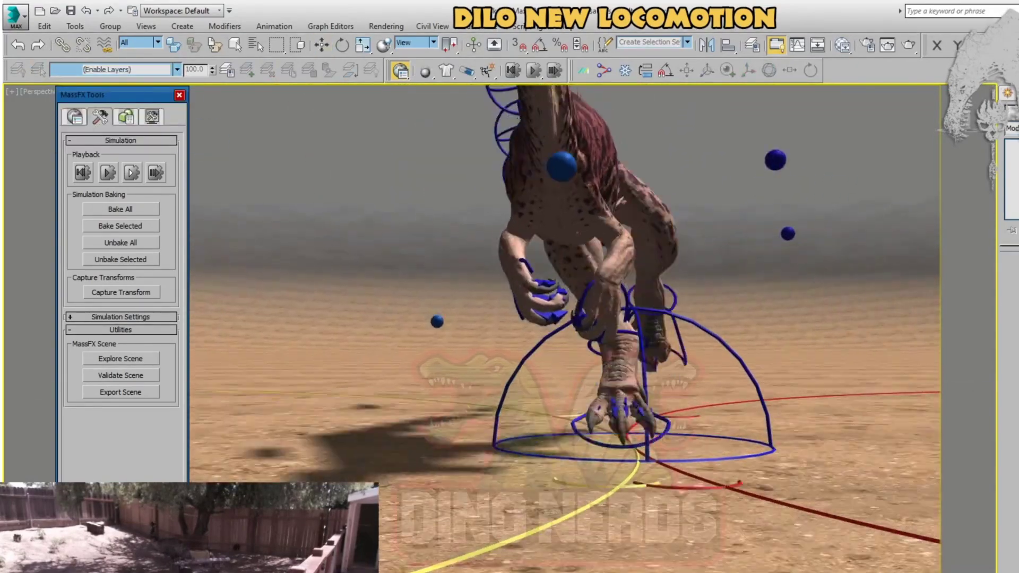
# Rotate the foot controllers on the Right layer to pose the feet for the right turn.
pyautogui.press('e')
pyautogui.keyDown('alt'); pyautogui.moveTo(504, 446); pyautogui.dragTo(567, 448, button='middle'); pyautogui.keyUp('alt')
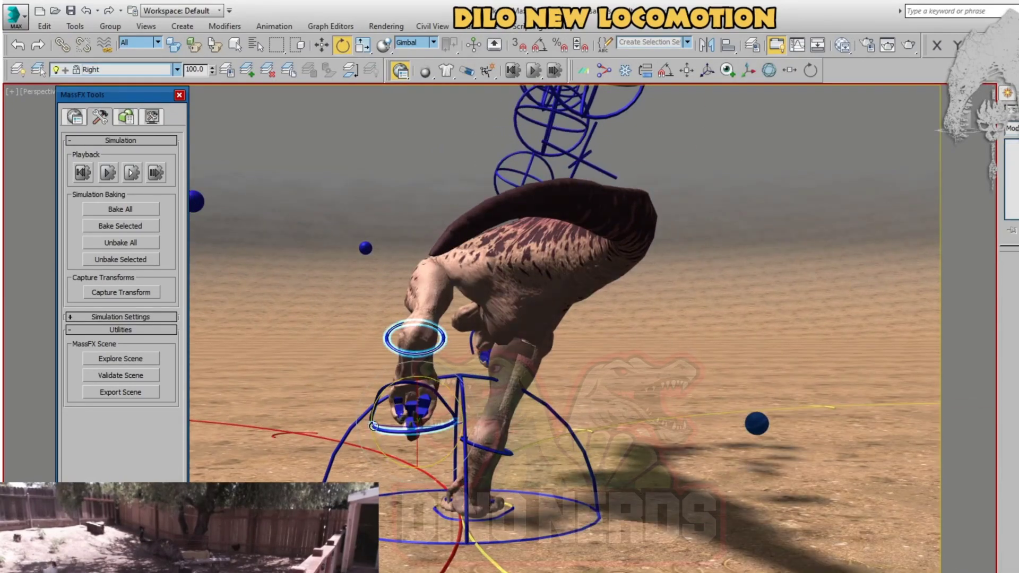
pyautogui.click(443, 507)
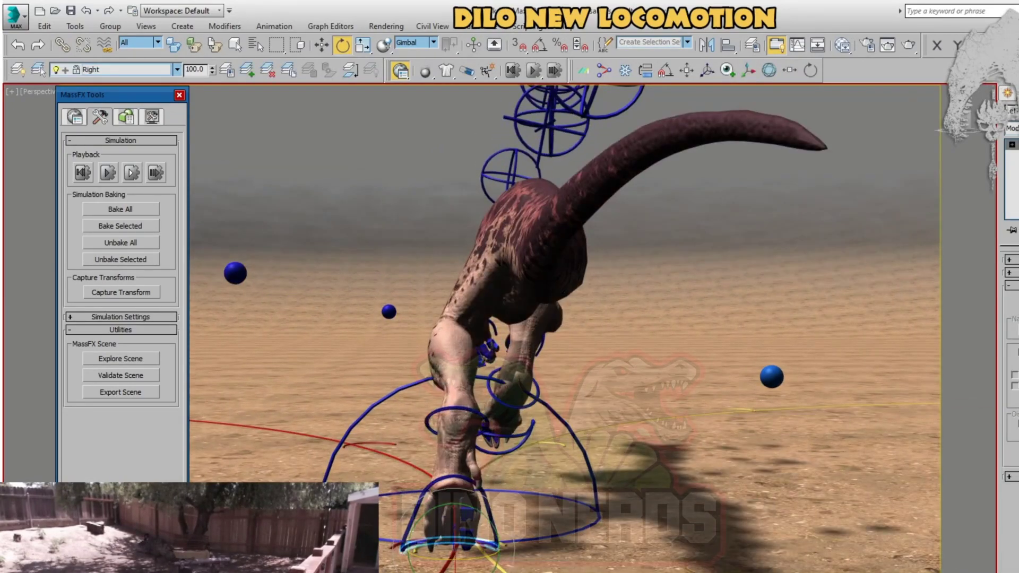
pyautogui.press('q')
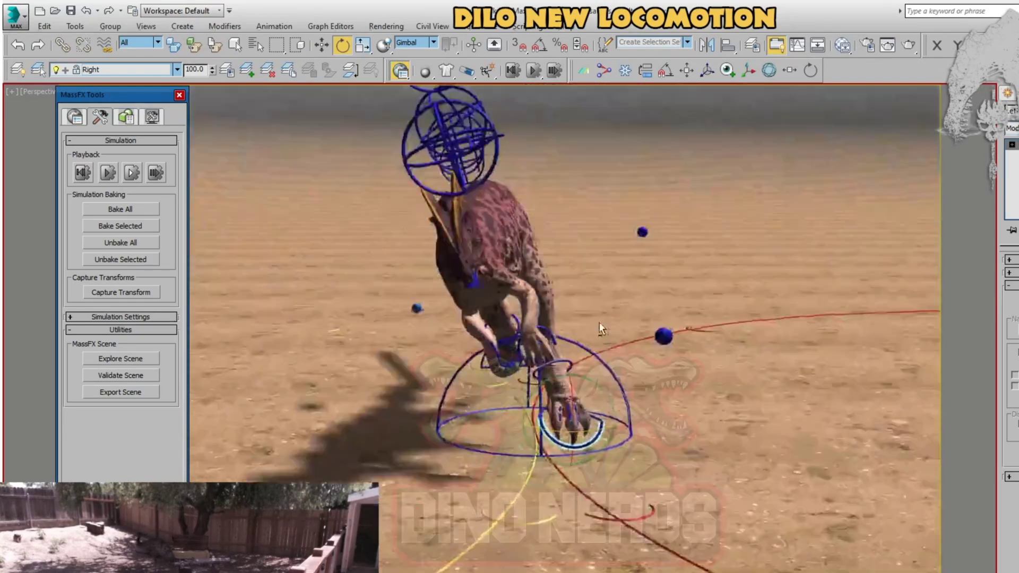
pyautogui.press('e')
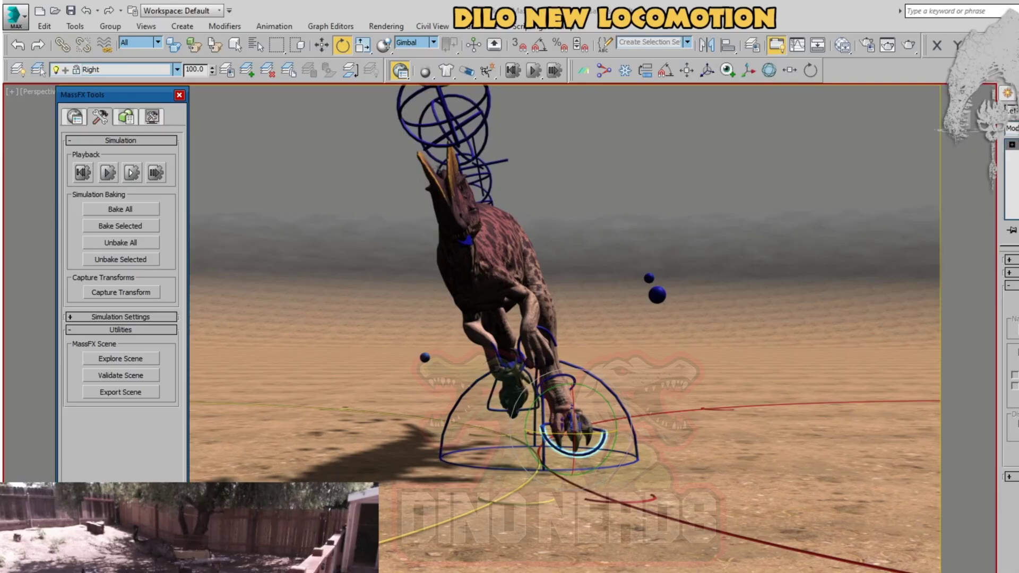
pyautogui.press('t')
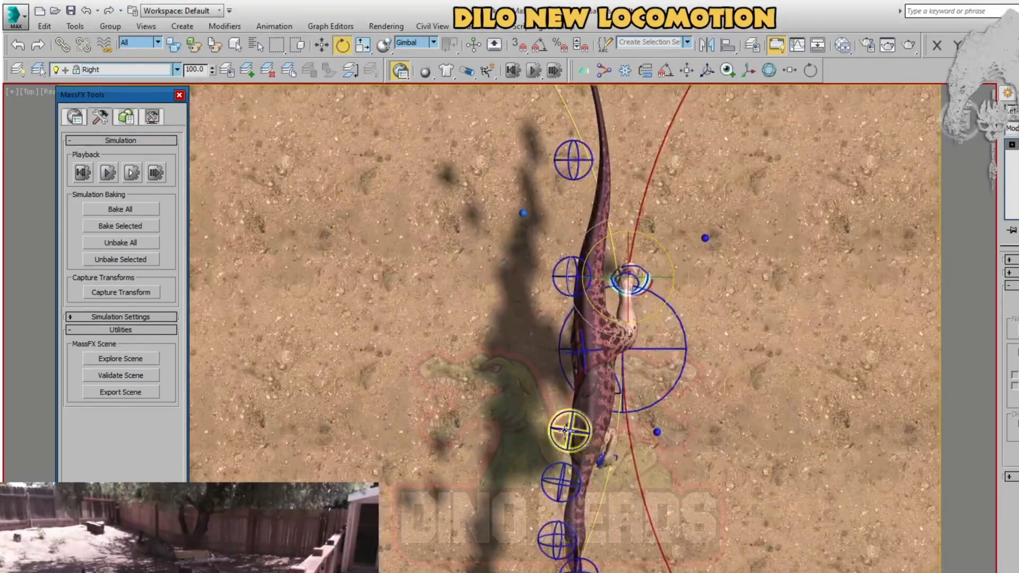
pyautogui.press('p')
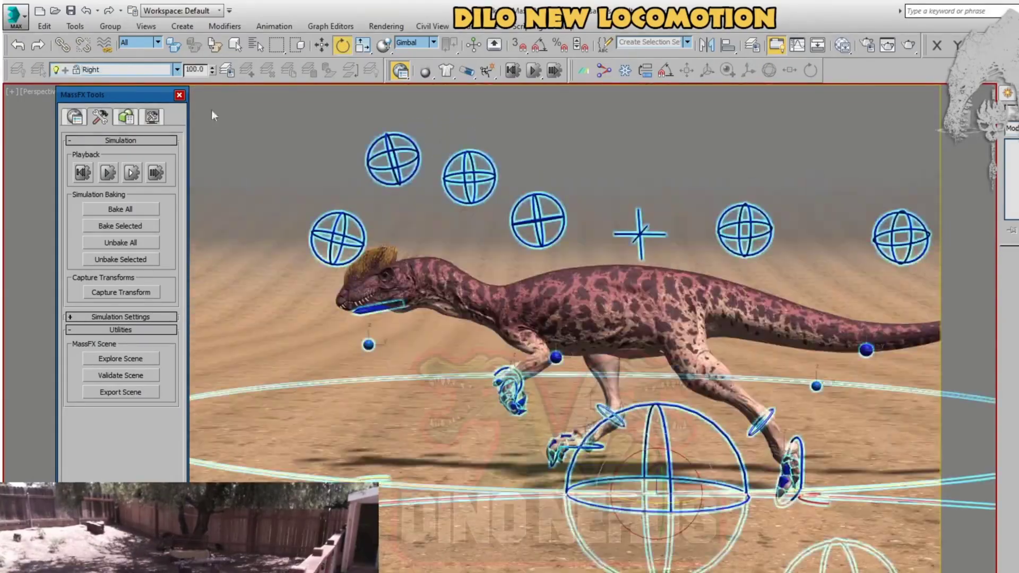
# Rotate and move the hand controller on the BodyInjured layer to adjust the forearm pose.
pyautogui.click(539, 202)
pyautogui.press('f')
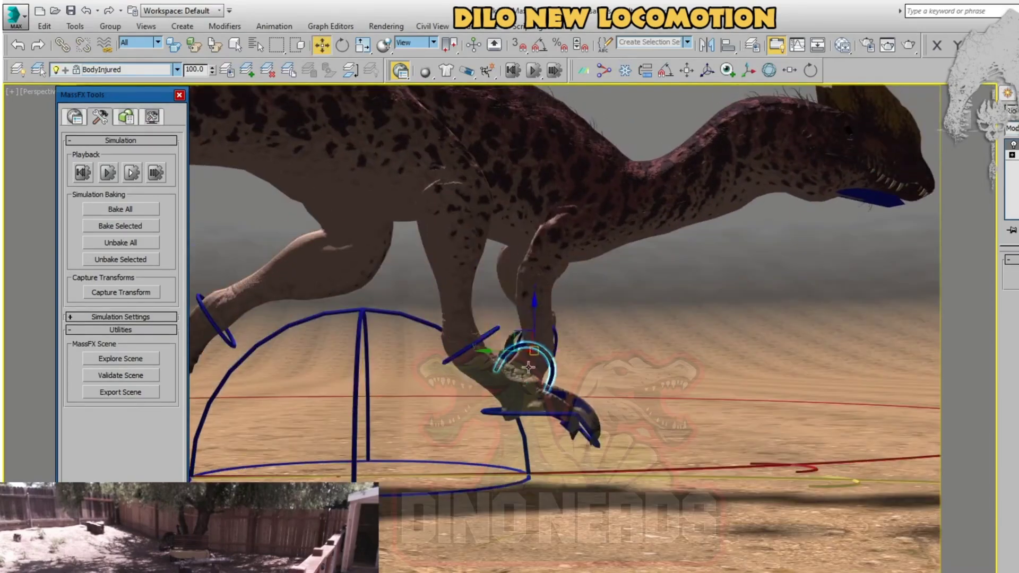
pyautogui.press('e')
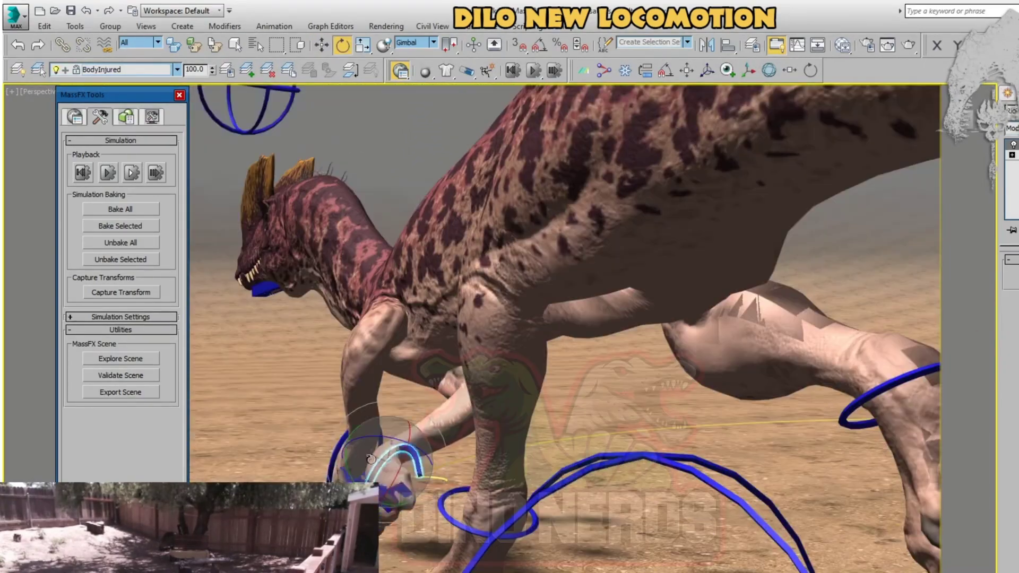
pyautogui.press('w')
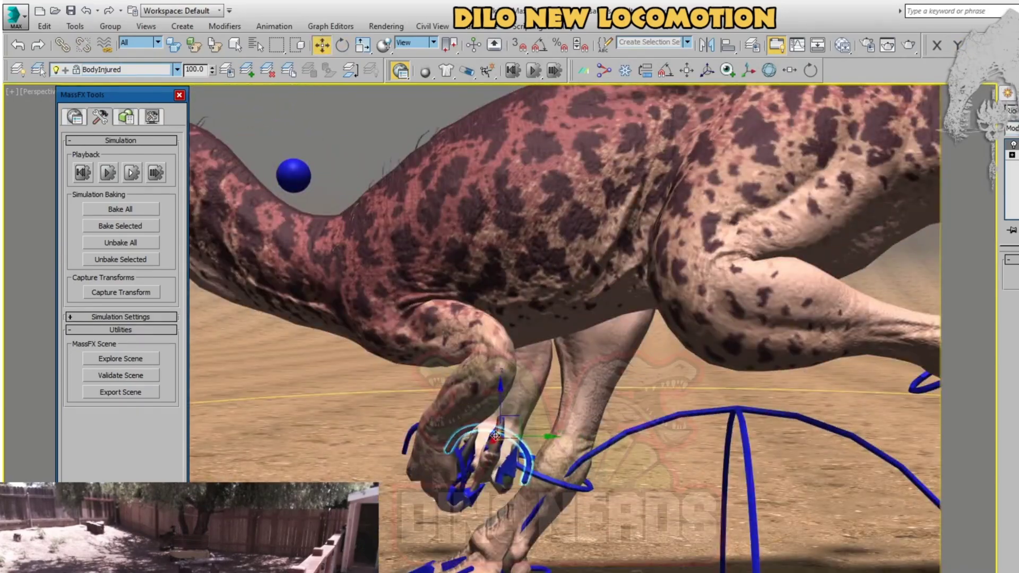
pyautogui.press('r')
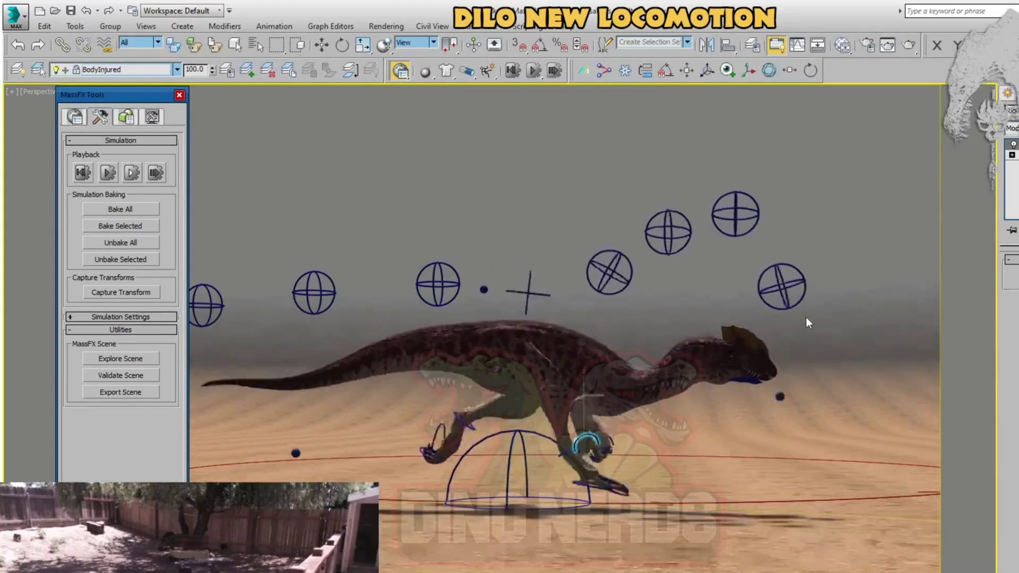
pyautogui.press('w')
pyautogui.click(580, 253)
pyautogui.scroll(-5, 655, 236)
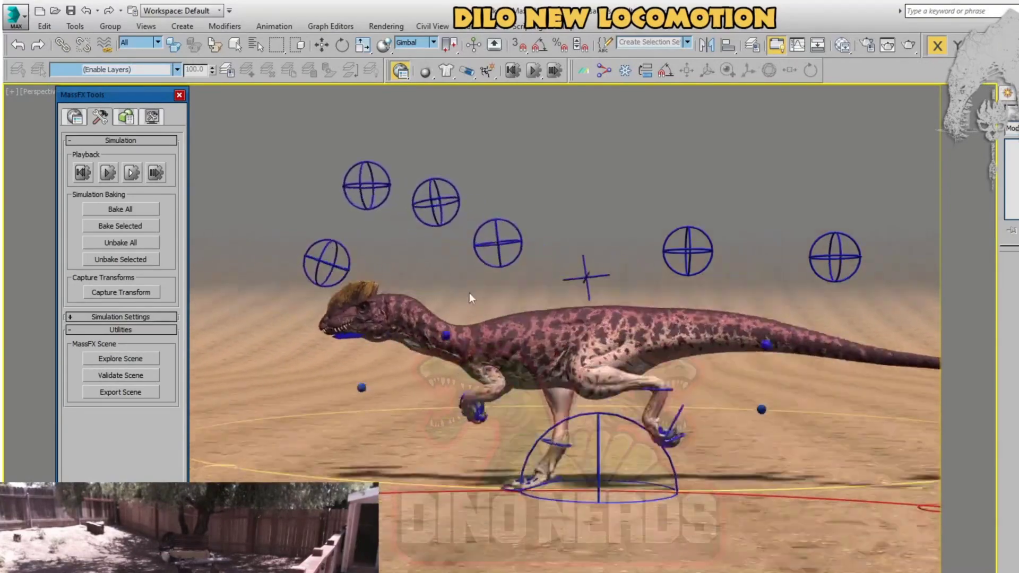
# Rotate the tail and spine controllers on the LegInjured layer.
pyautogui.press('e')
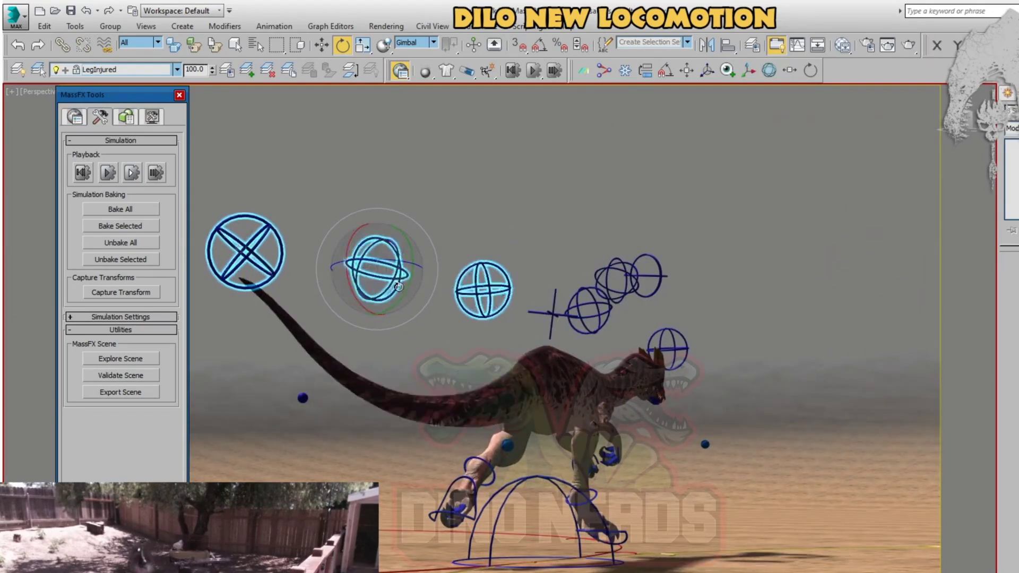
pyautogui.click(273, 296)
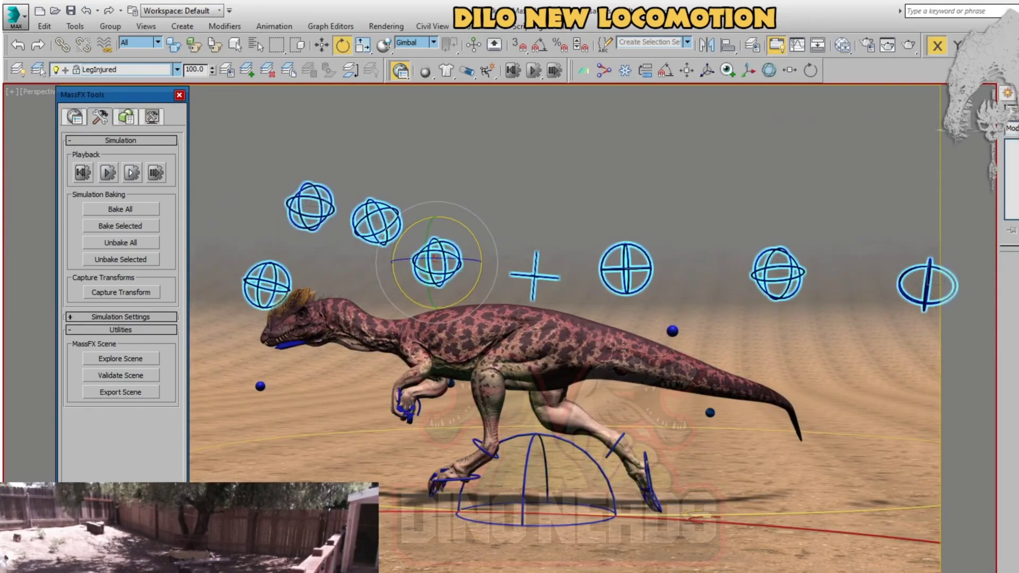
pyautogui.click(310, 207)
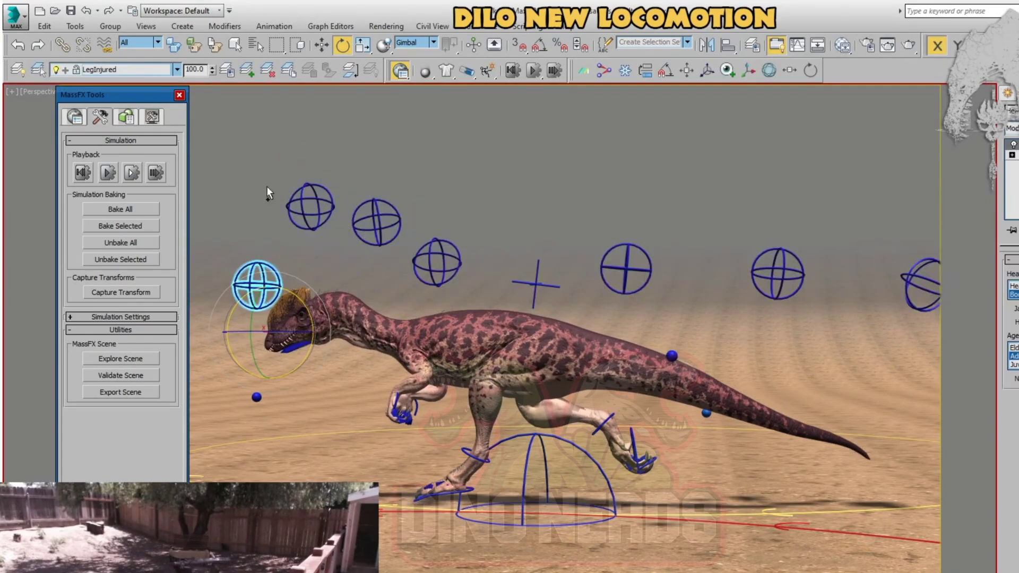
# Adjust the rotation of the head and upper neck controllers on the LegInjured layer and review the limp cycle.
pyautogui.hotkey('ctrl', 'a')
pyautogui.moveTo(457, 190); pyautogui.dragTo(743, 249)
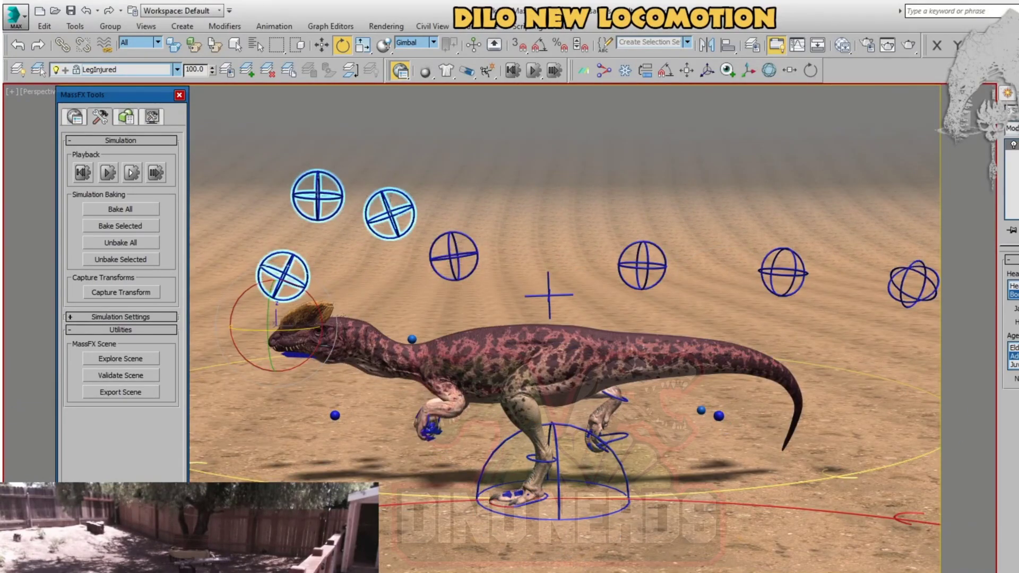
pyautogui.click(797, 45)
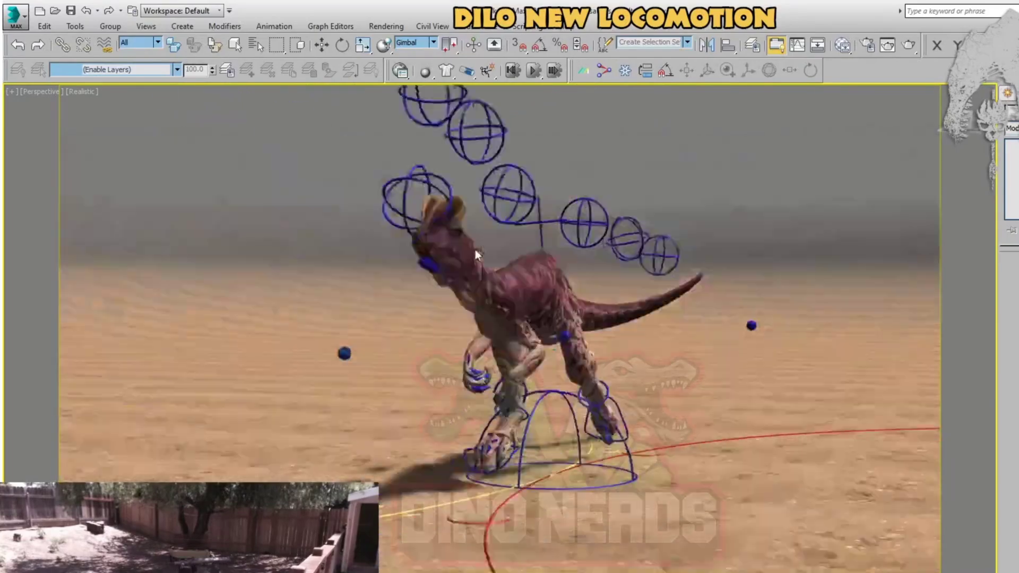
pyautogui.keyDown('alt'); pyautogui.moveTo(475, 250); pyautogui.dragTo(400, 272, button='middle'); pyautogui.keyUp('alt')
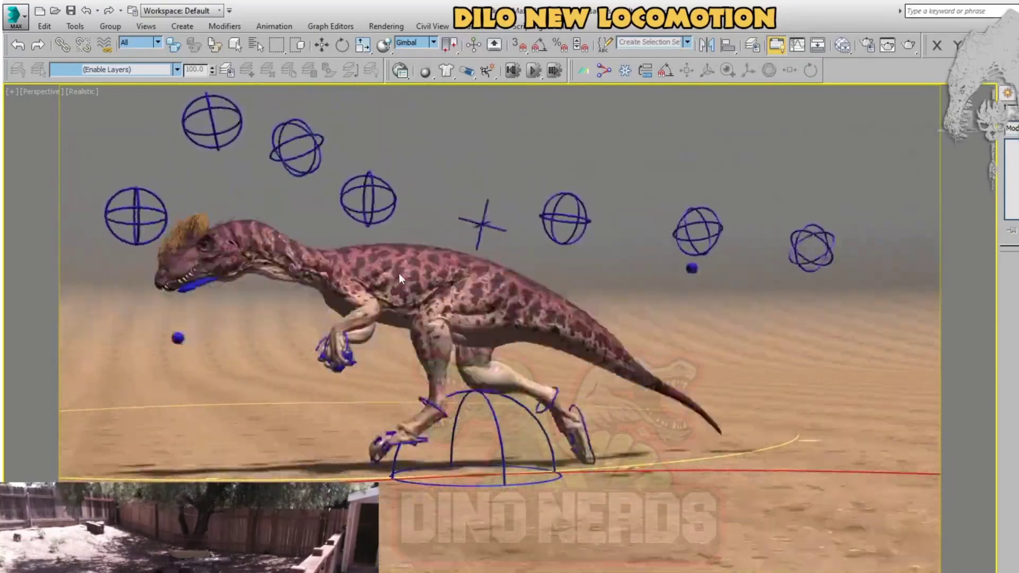